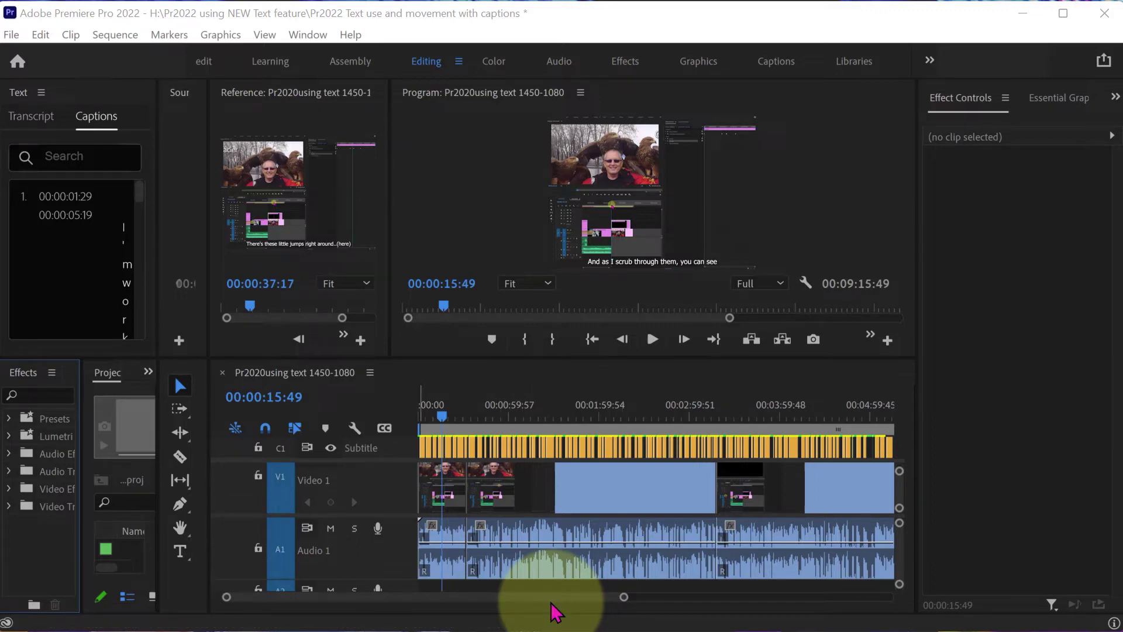
- Drag the timeline zoom bar's right end until the whole captioned sequence fits in view
drag(551, 602, 788, 604)
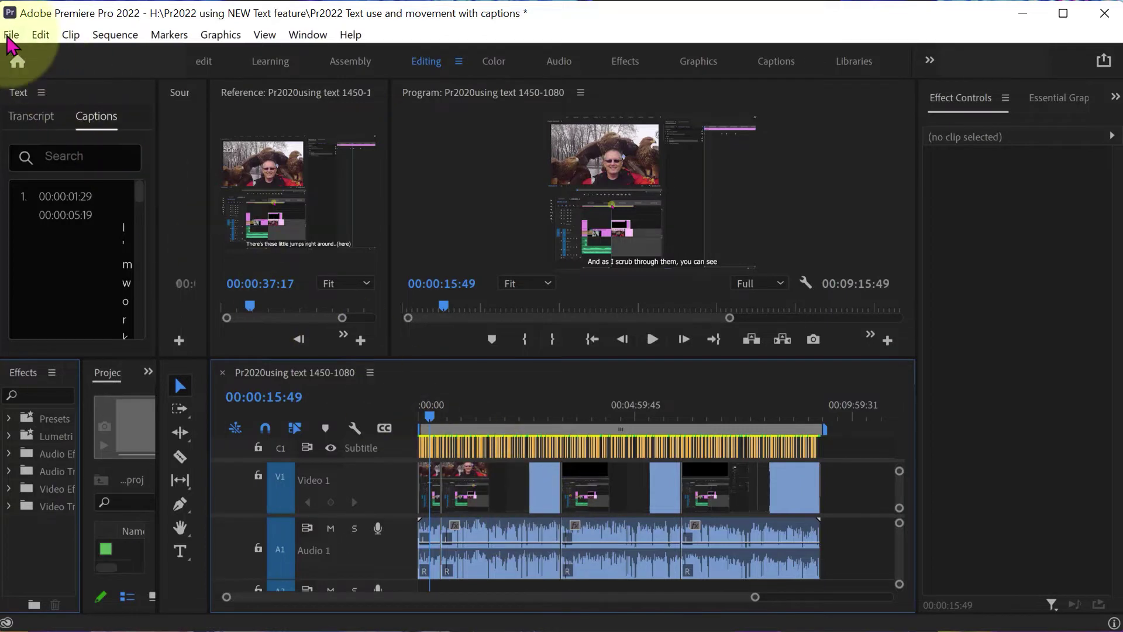
- Open File > Export > Media and drag the H.264 Export Settings dialog fully on screen
click(12, 36)
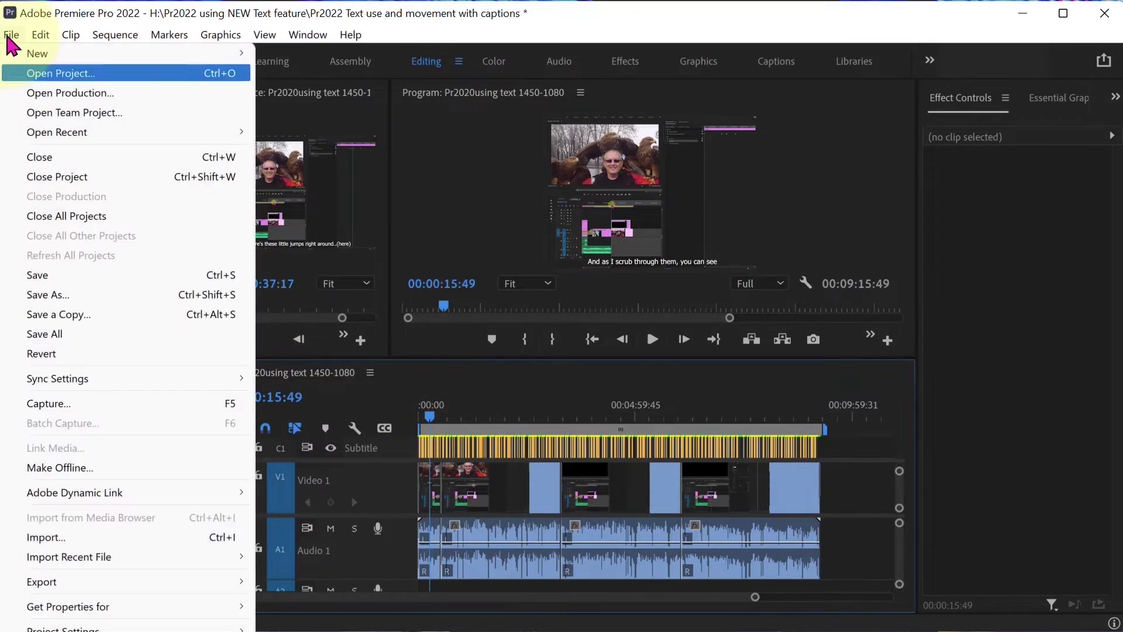
mouse_move(50, 582)
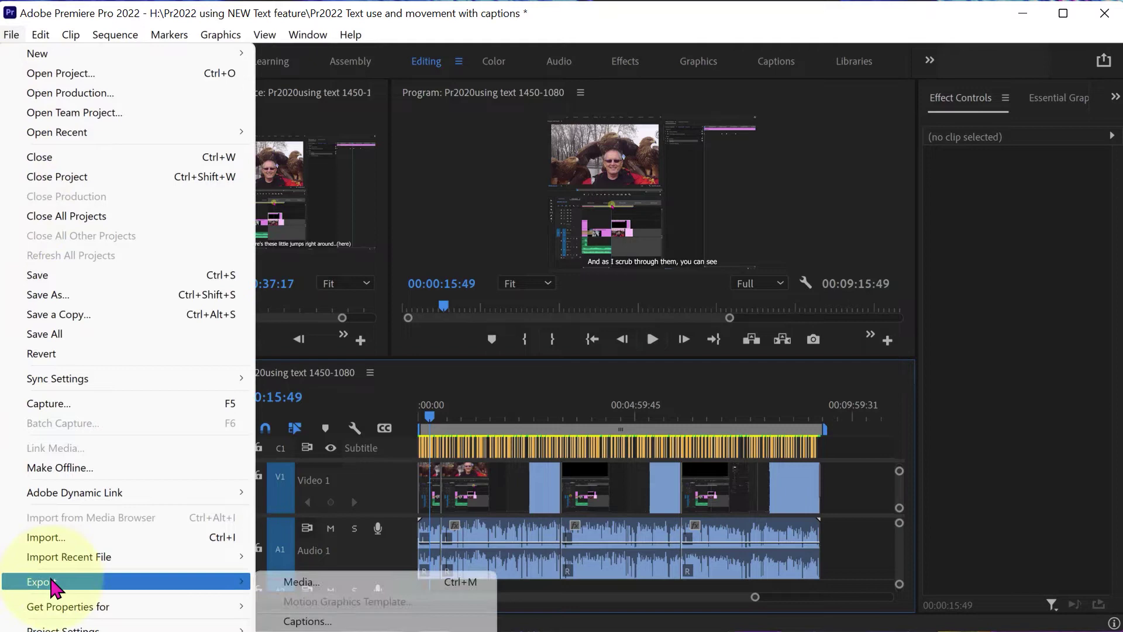
click(301, 582)
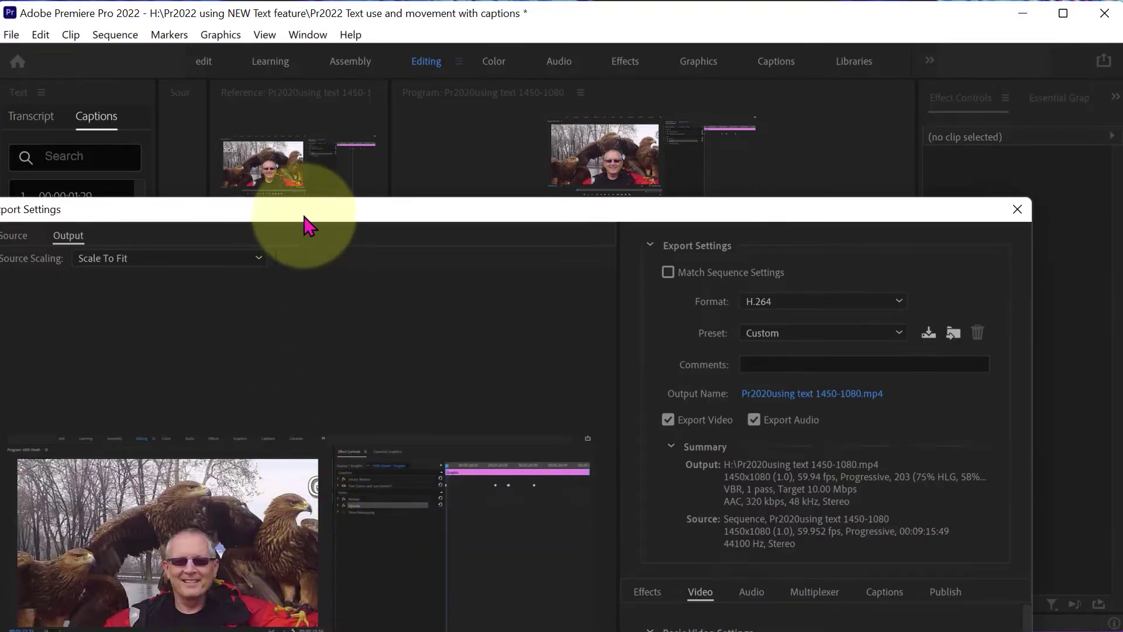
drag(305, 215, 338, 0)
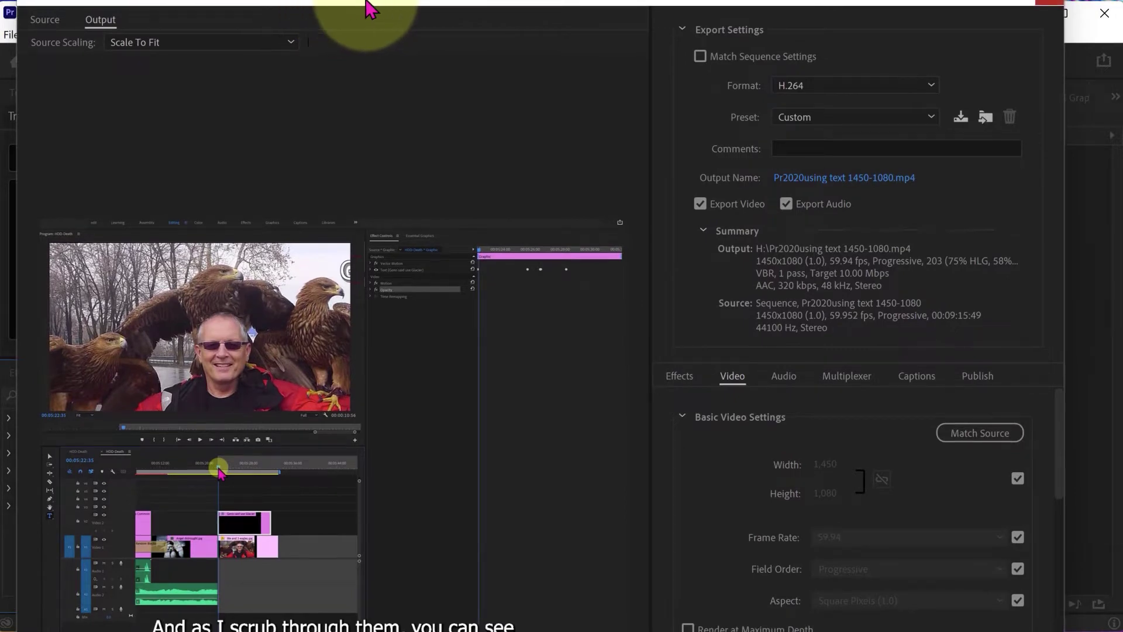
drag(860, 2, 863, 82)
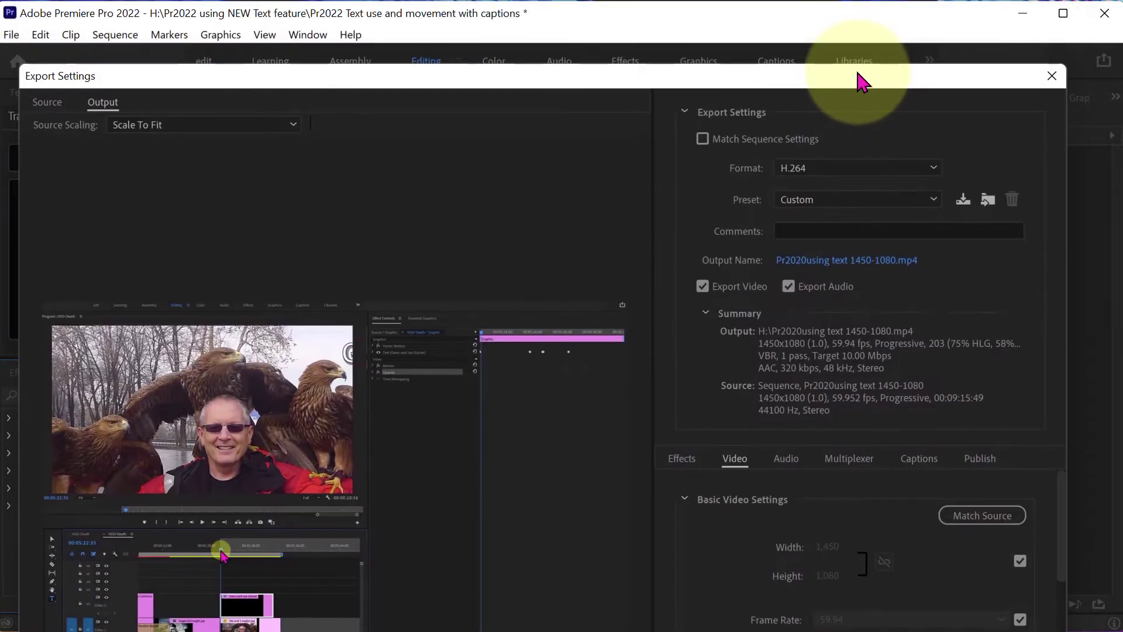
- Close Export Settings and drag the Audio 1 clip's end to line up with the video
click(1052, 76)
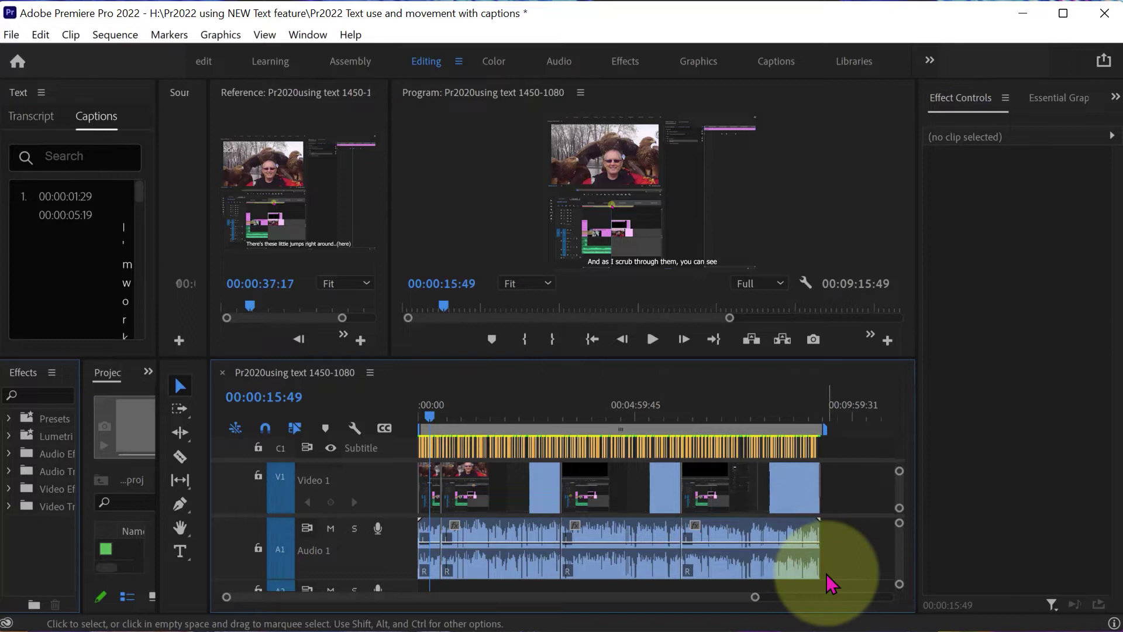
drag(831, 572, 801, 561)
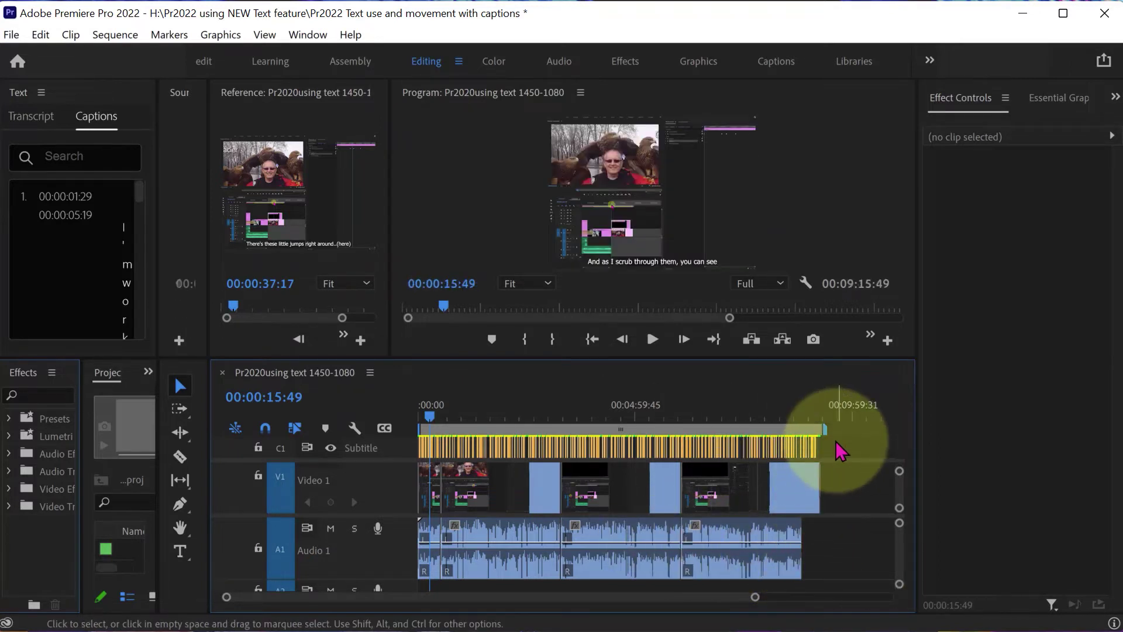
drag(801, 561, 390, 434)
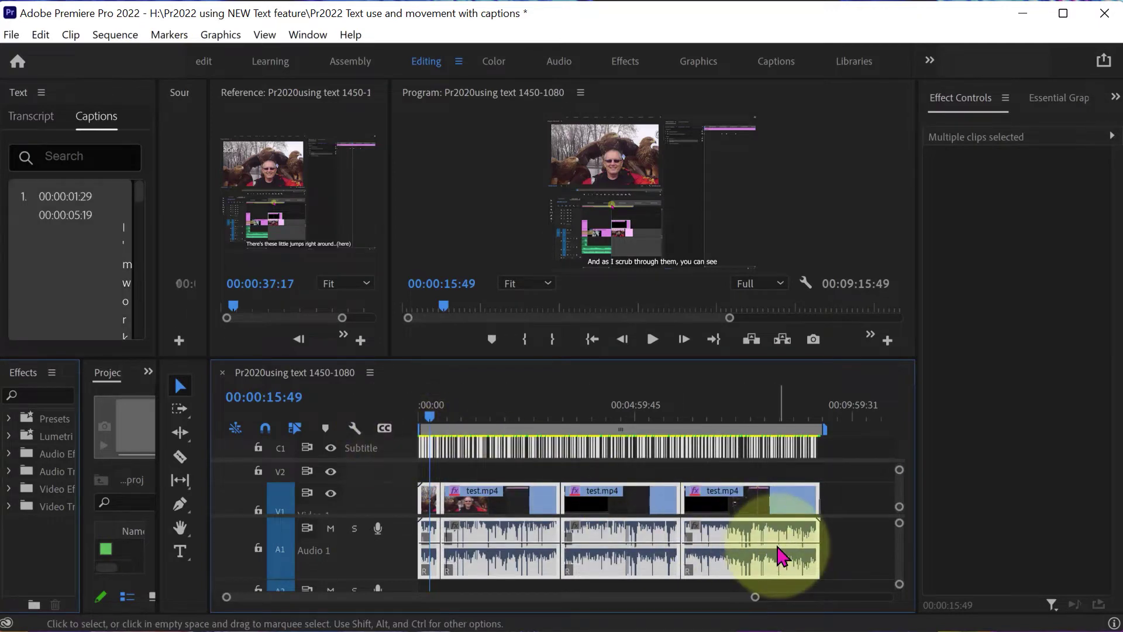
click(12, 36)
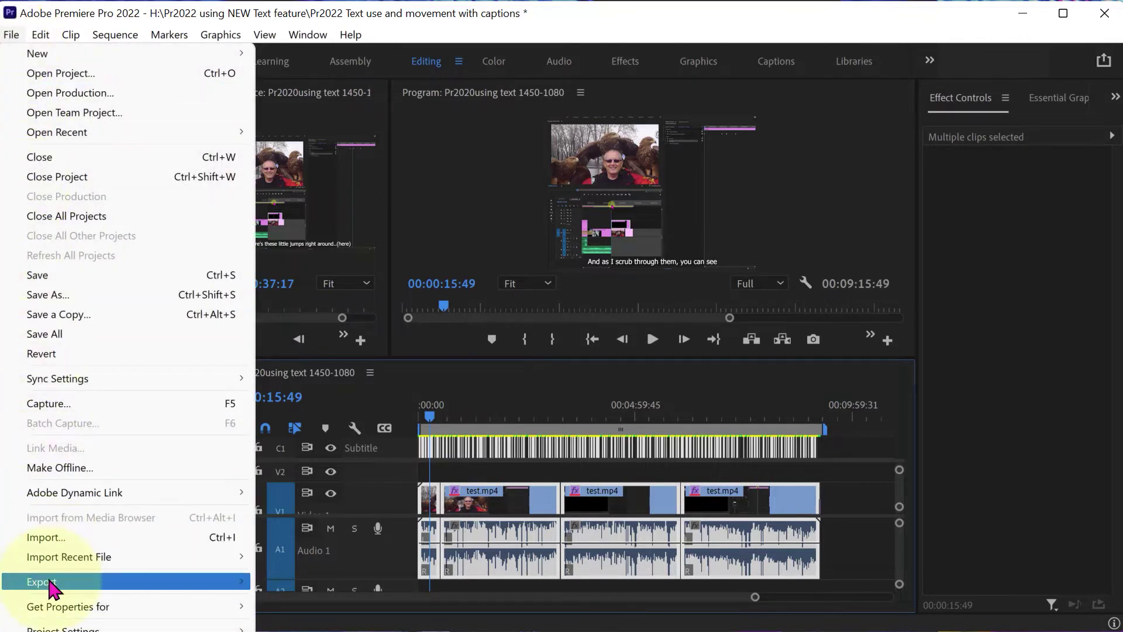
mouse_move(52, 587)
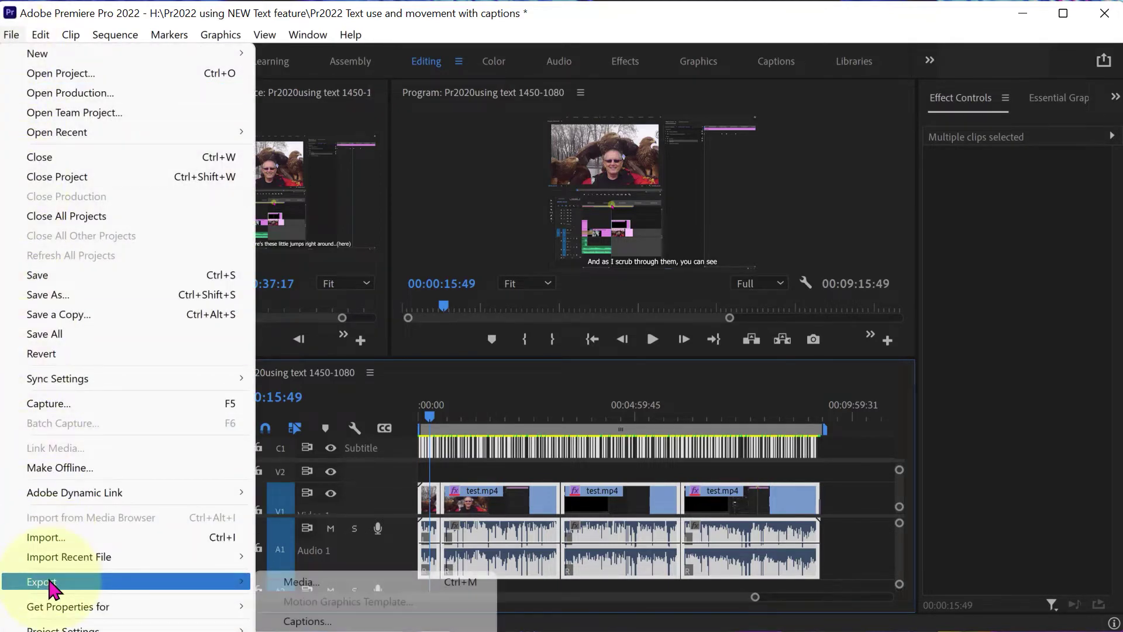
click(307, 581)
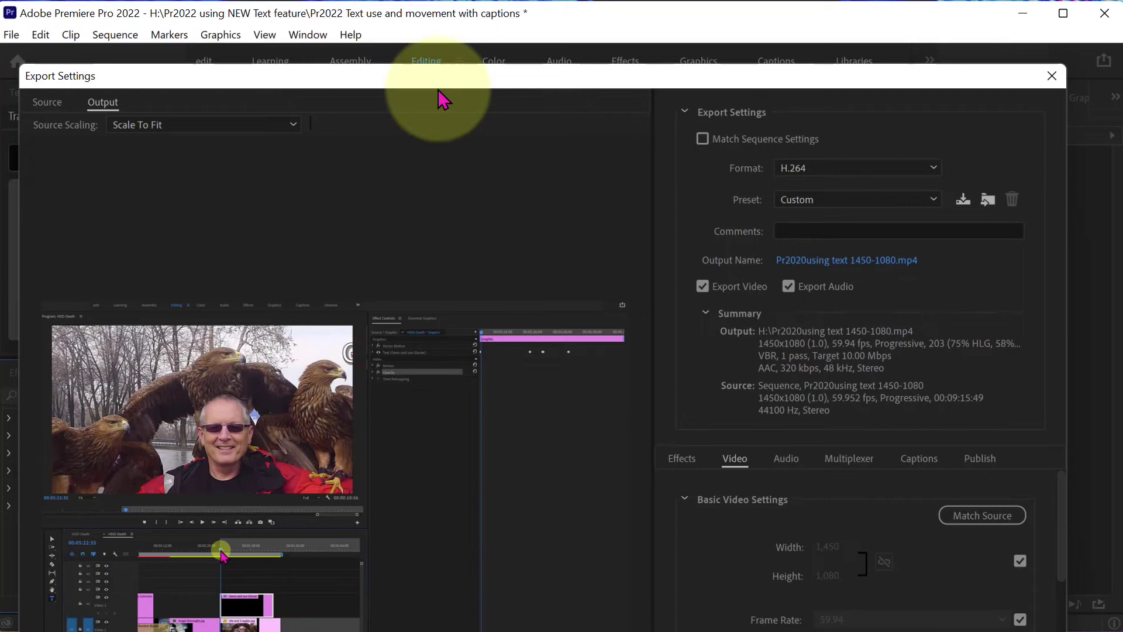
click(1052, 76)
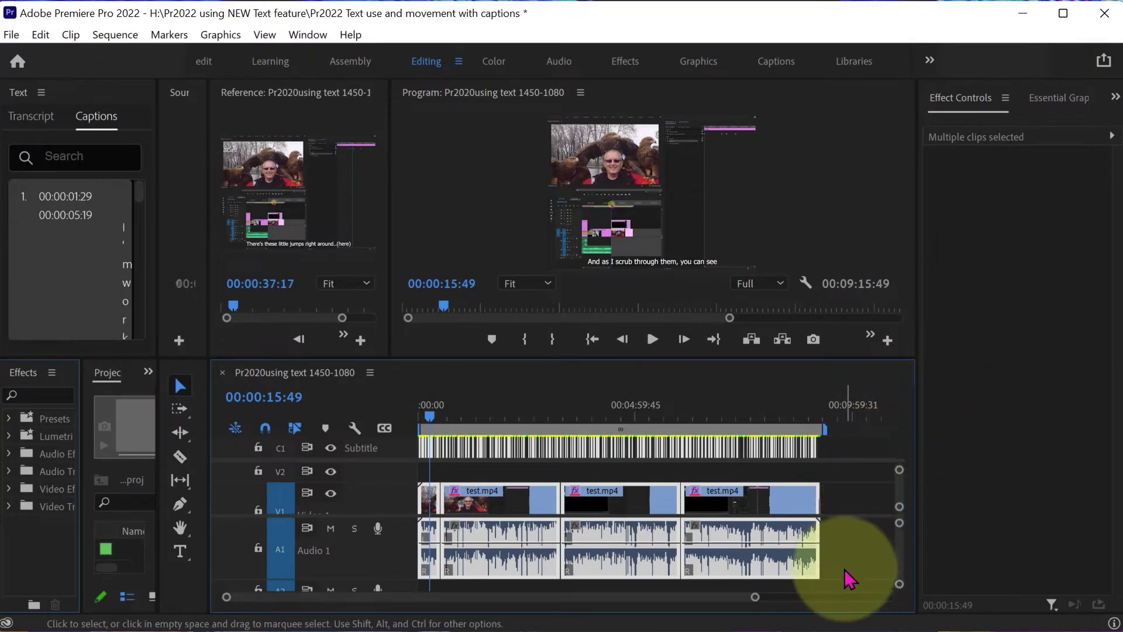
click(848, 579)
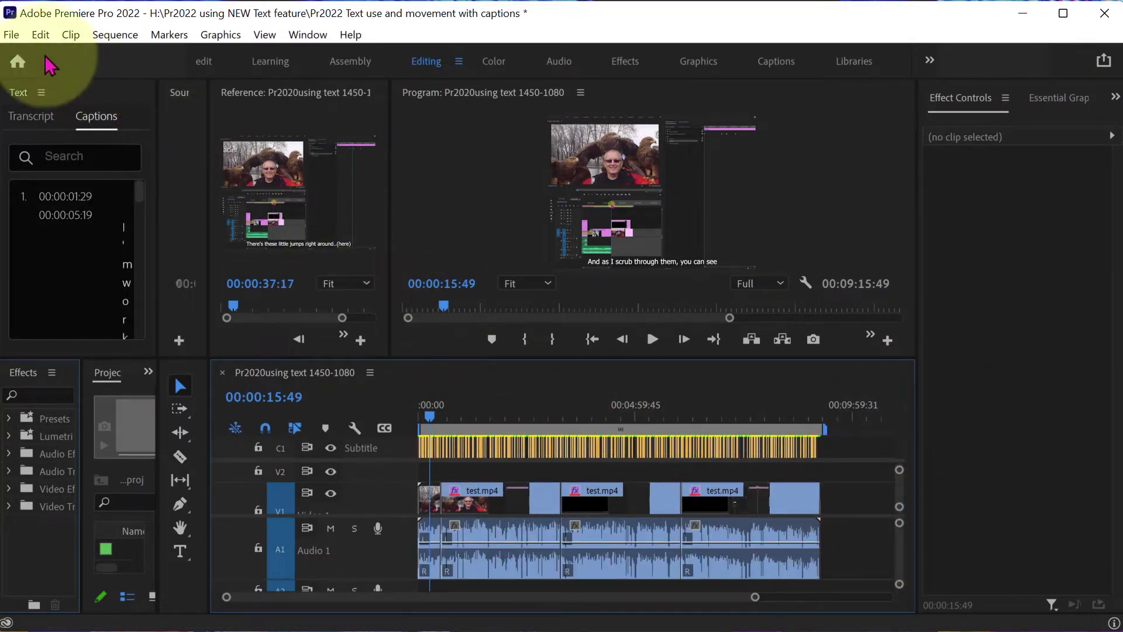
- Open Edit > Preferences > General on the Media Cache page and try Delete on cache files
click(12, 35)
mouse_move(39, 36)
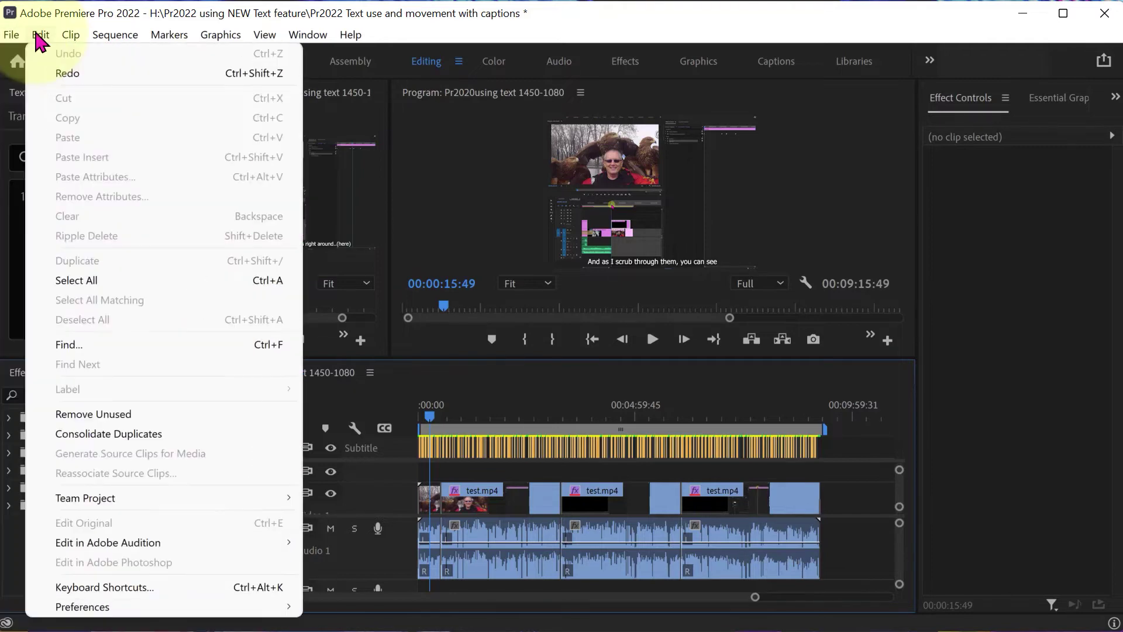
key(Down)
key(Down)
key(Down)
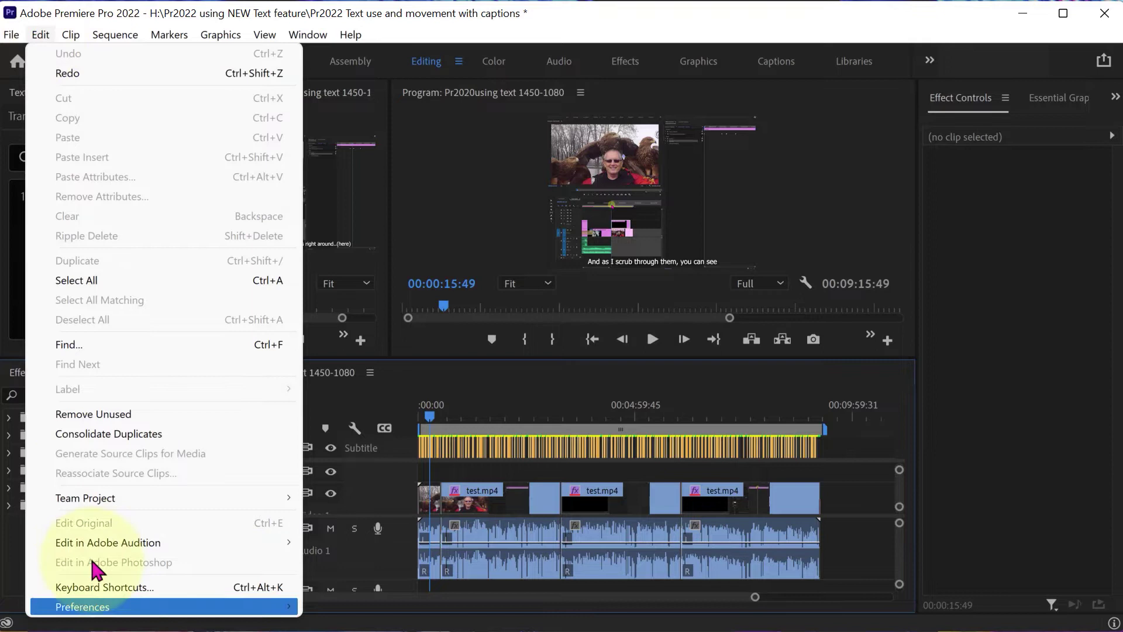
mouse_move(100, 607)
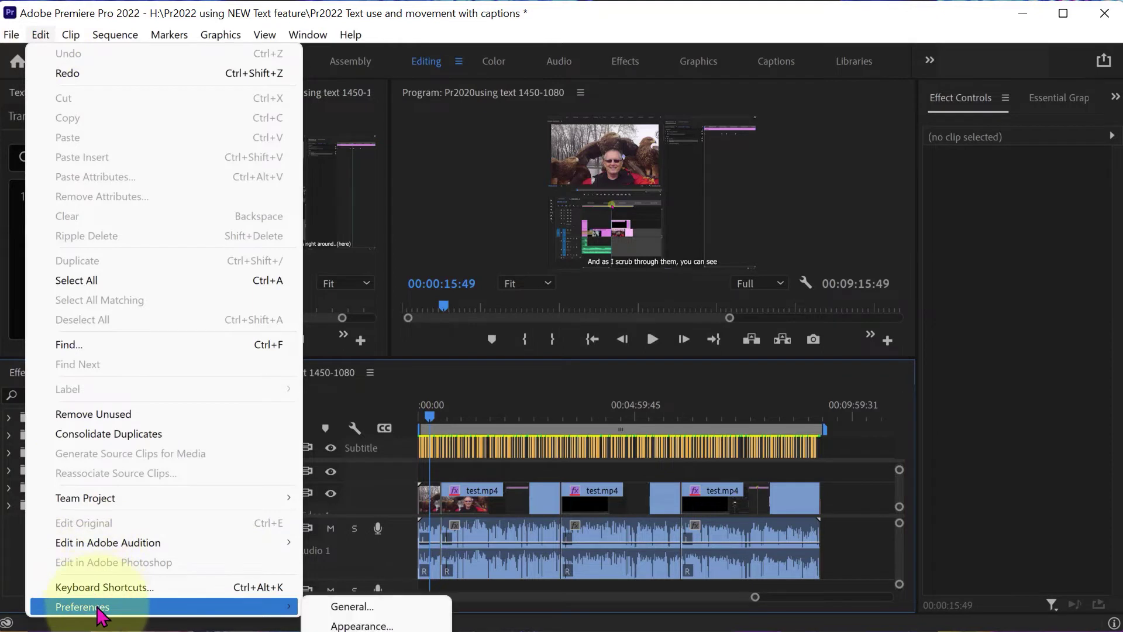
click(349, 608)
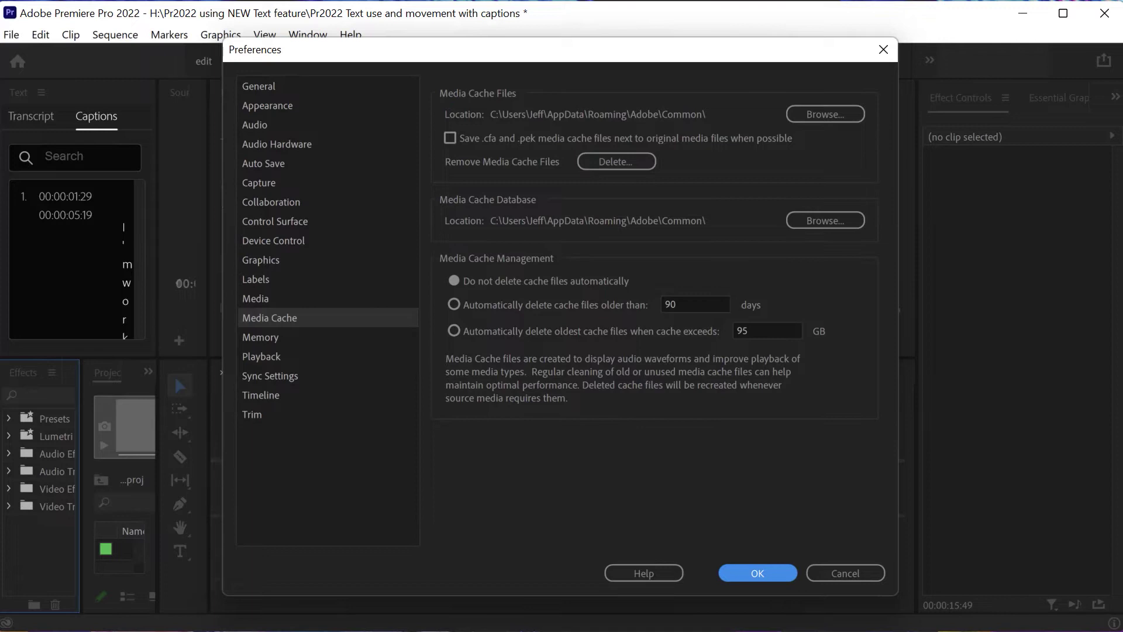
click(612, 160)
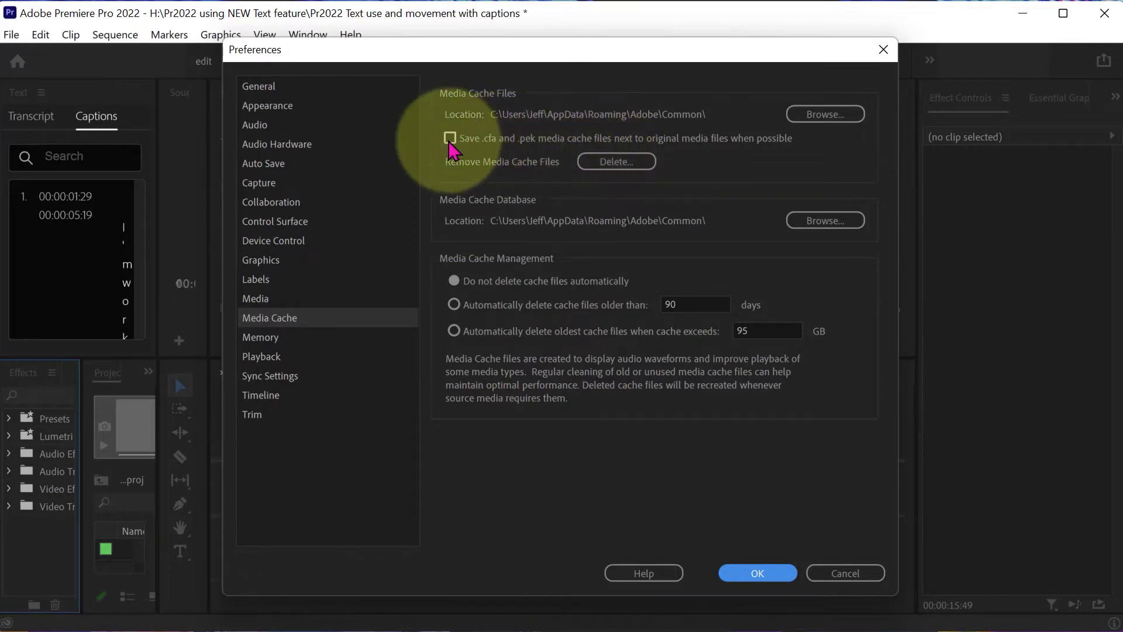
click(615, 164)
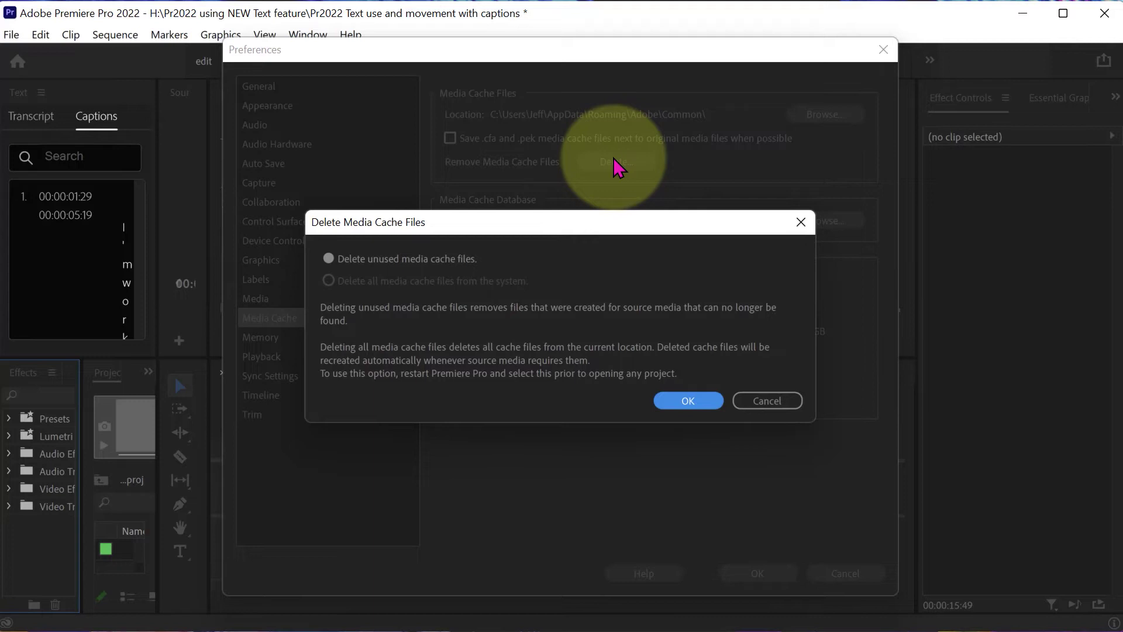
mouse_move(329, 280)
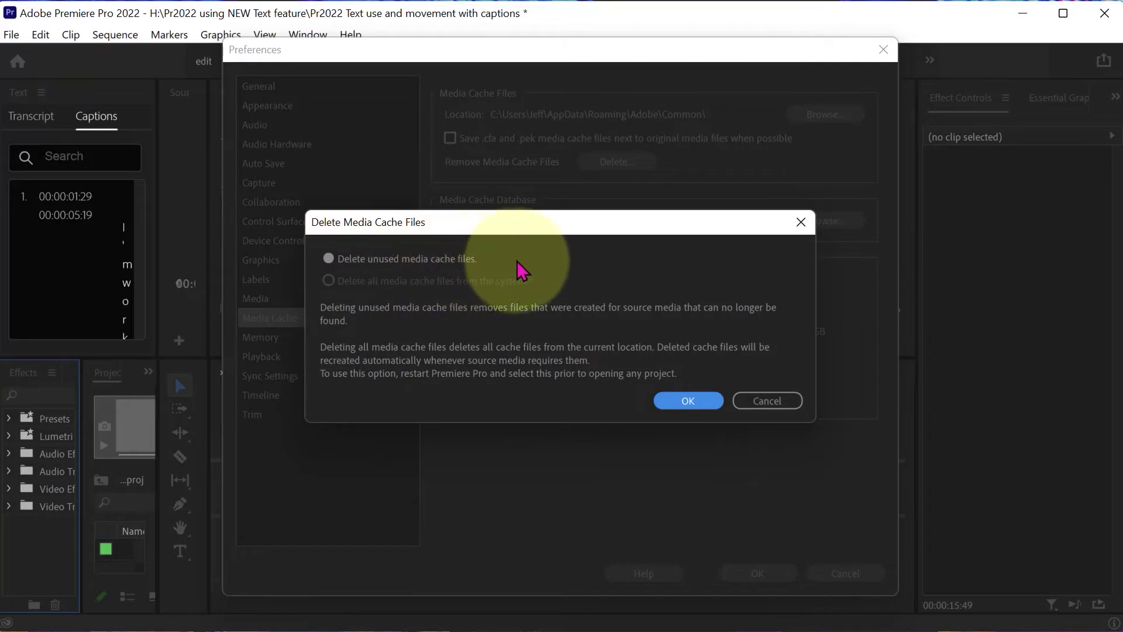
click(761, 400)
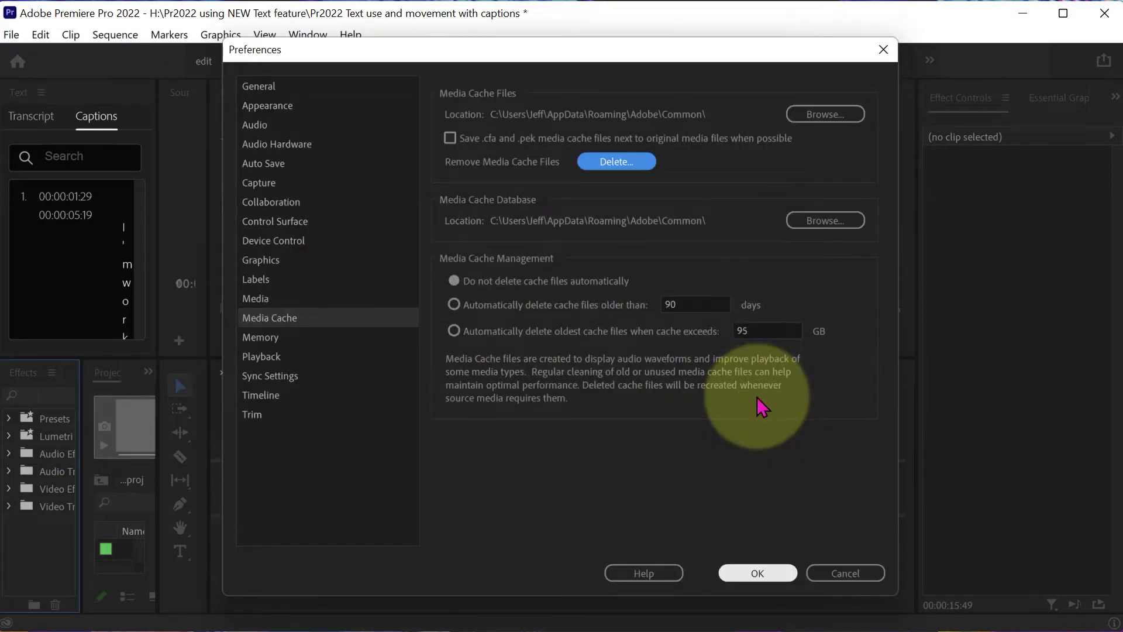
- Close Preferences, select the timeline clips, and open the File menu, glancing at Edit and back
click(846, 573)
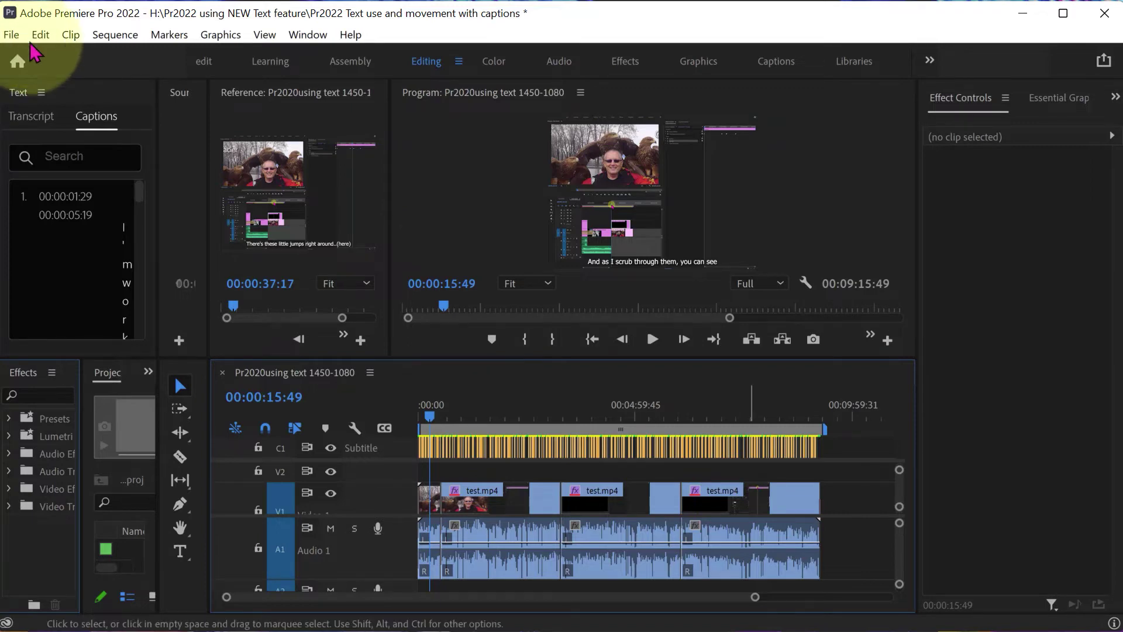
drag(848, 582, 411, 428)
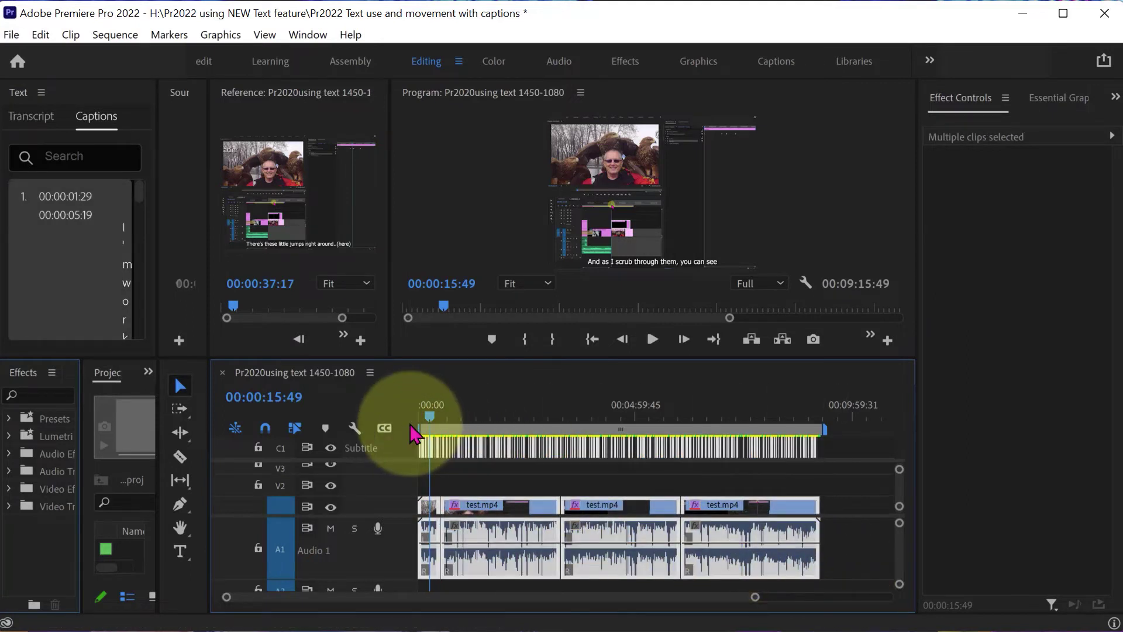
click(11, 36)
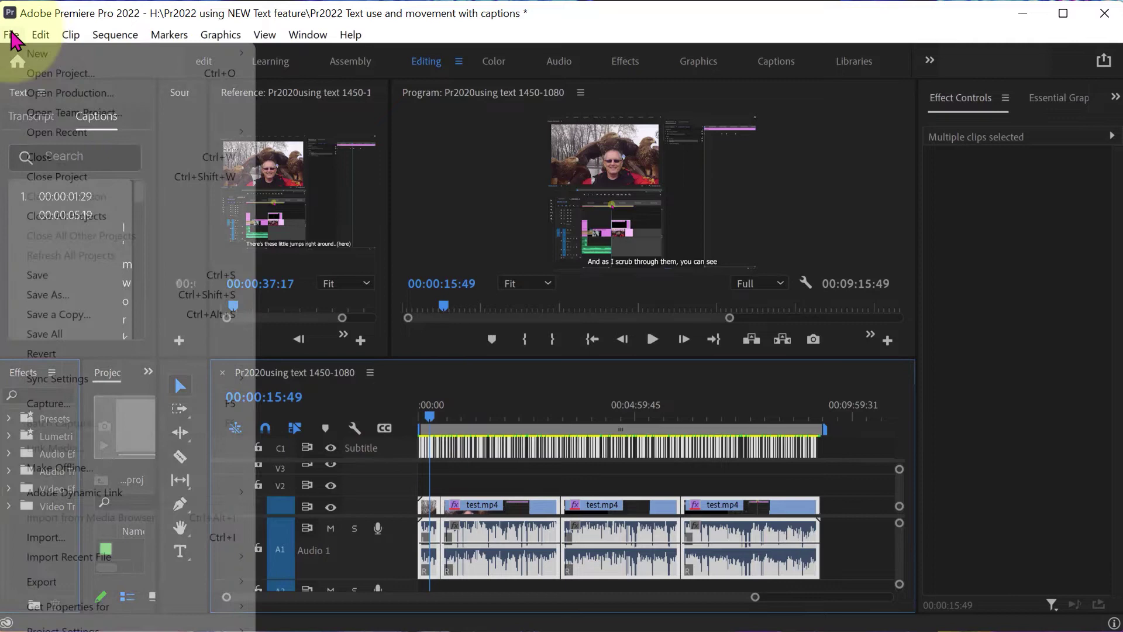
key(Right)
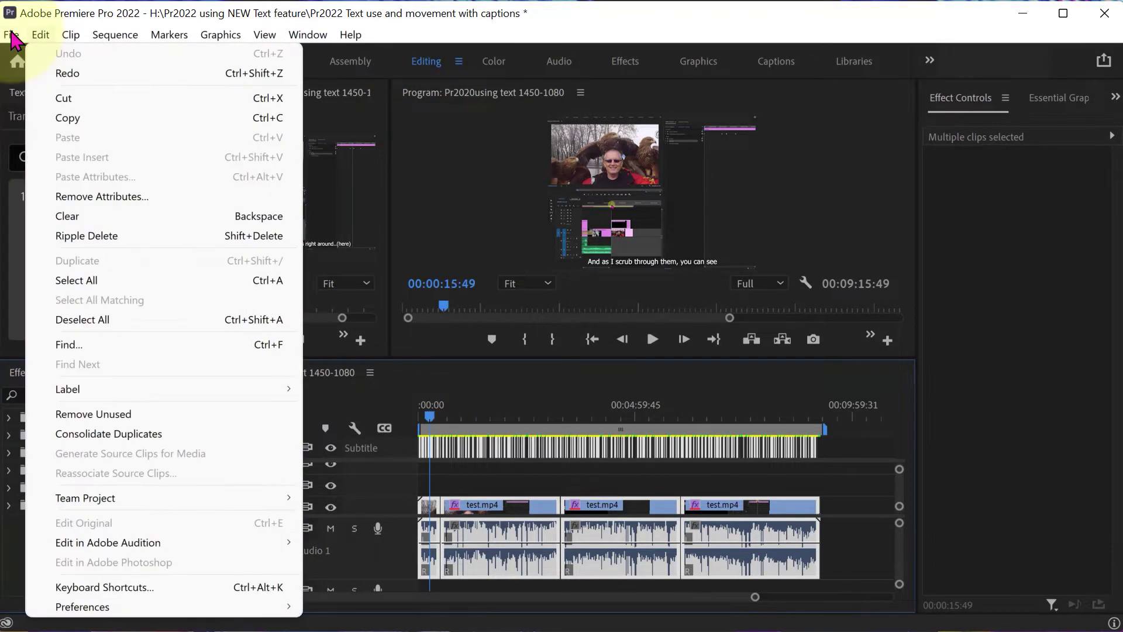
key(Left)
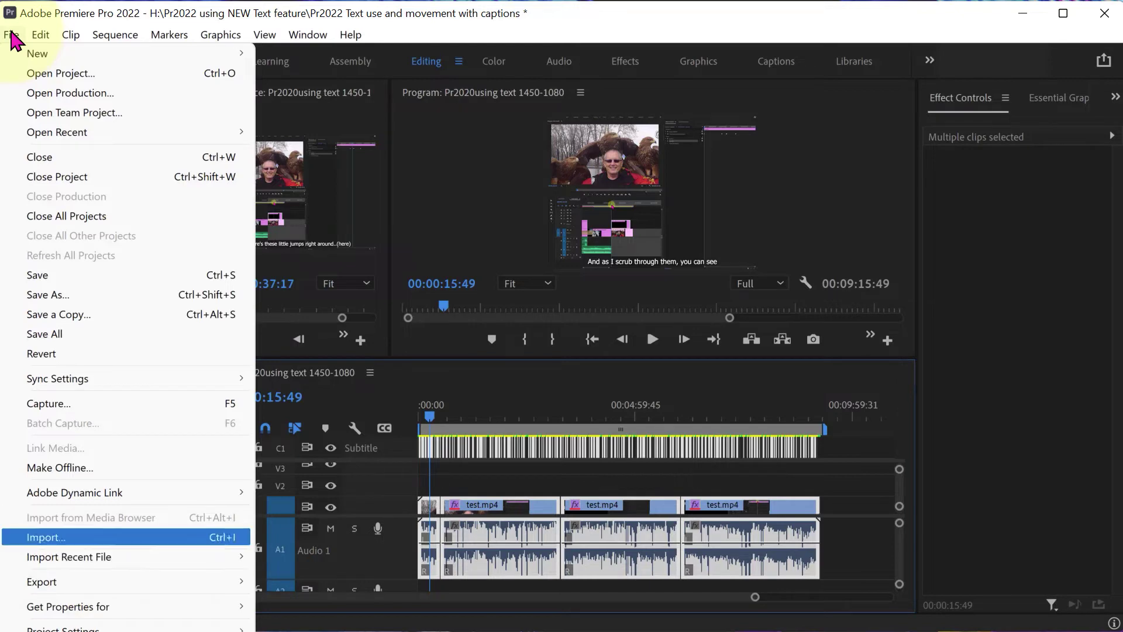
- Reopen Export > Media and drag the Export Settings dialog aside, then back near the screen top
mouse_move(53, 581)
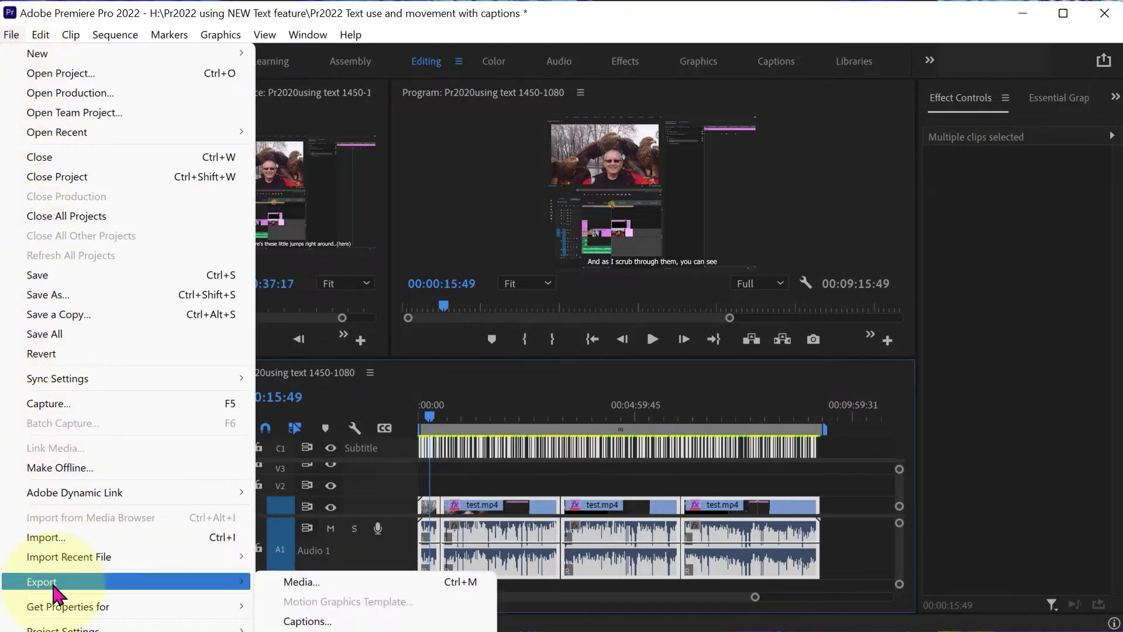
click(305, 582)
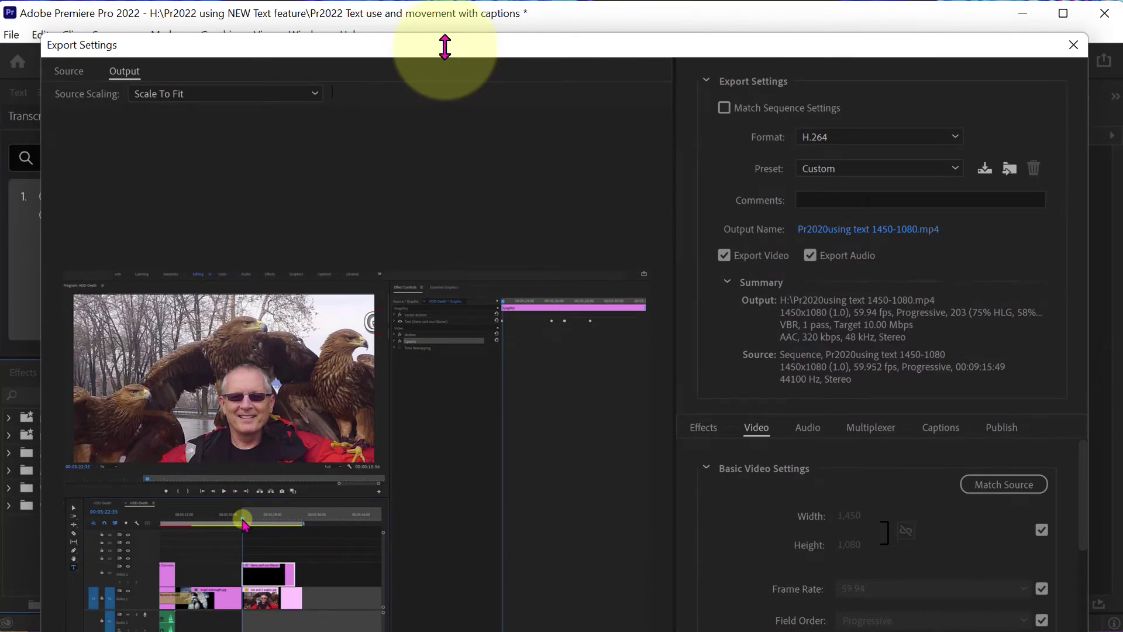
drag(612, 59, 1007, 348)
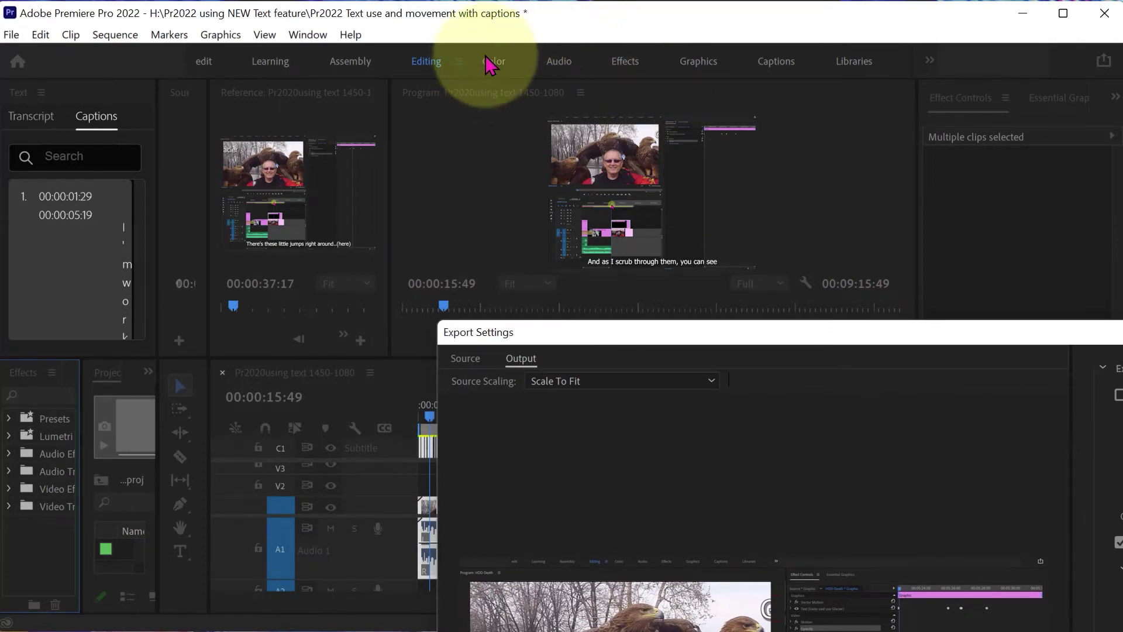
click(619, 10)
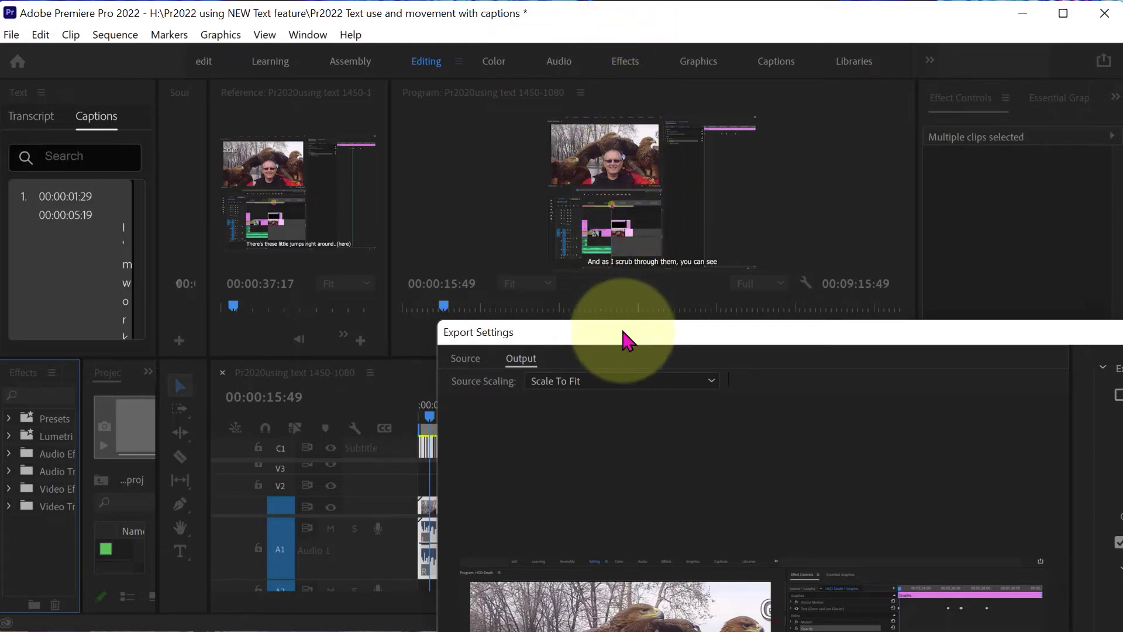
drag(623, 331, 273, 244)
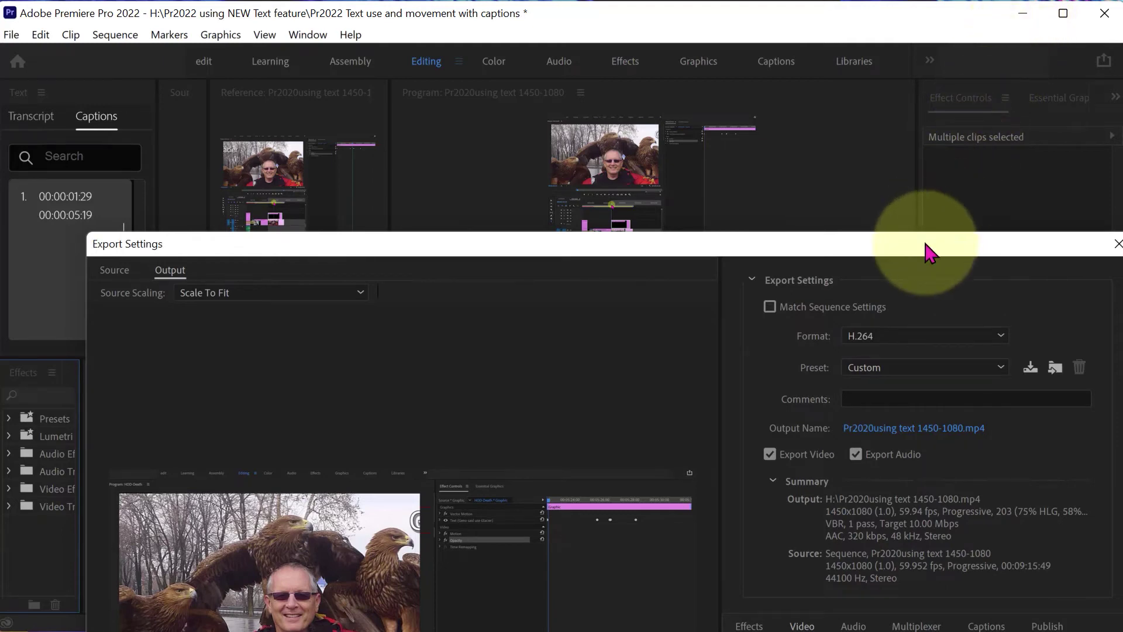
drag(927, 246, 793, 109)
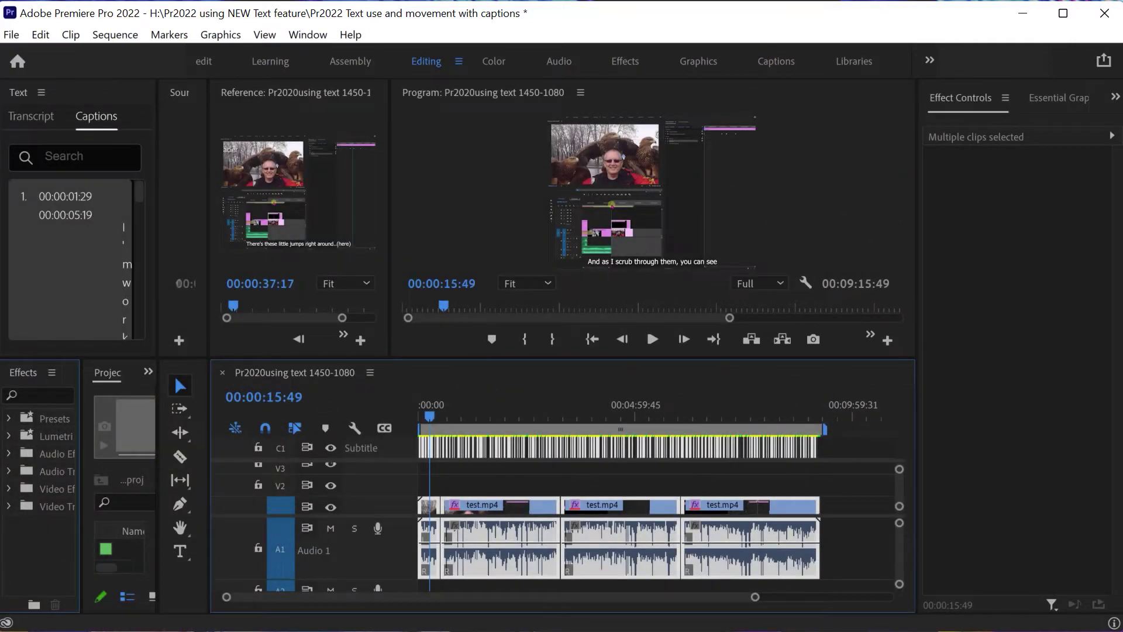
- Minimize the Premiere window, then restore it and drag it into place on the desktop
click(1023, 13)
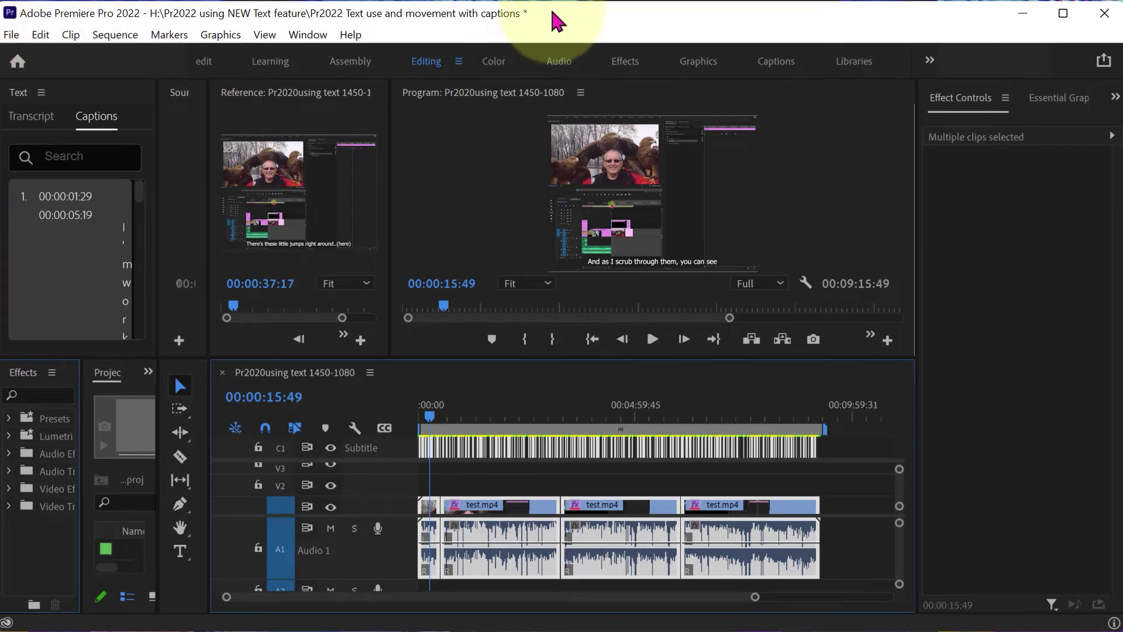
mouse_move(557, 20)
mouse_down()
mouse_move(843, 161)
mouse_move(545, 78)
mouse_move(544, 20)
mouse_move(614, 572)
mouse_move(522, 254)
mouse_move(582, 6)
mouse_move(551, 21)
mouse_move(570, 17)
mouse_up()
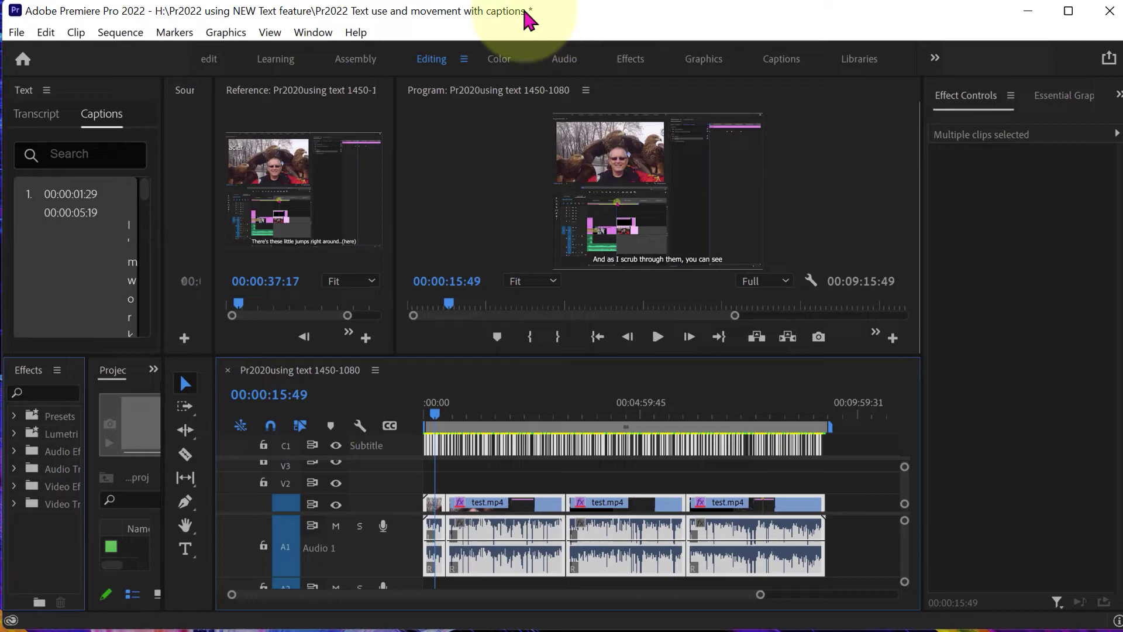
- Reopen File > Export > Media and drag the Export Settings dialog back onto the screen
click(16, 34)
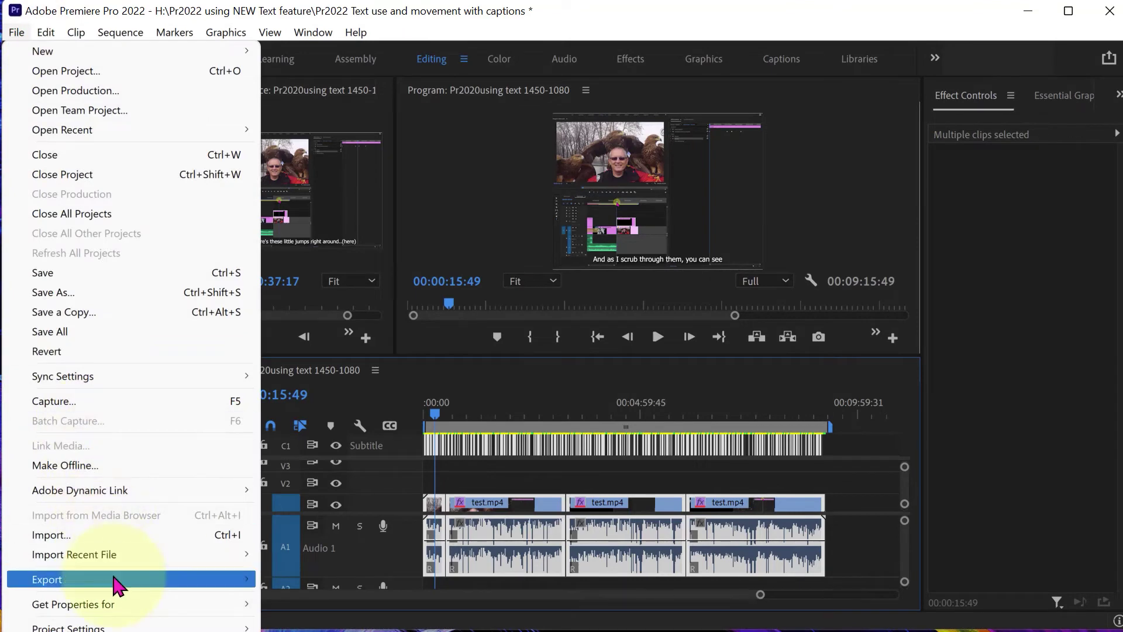
mouse_move(114, 582)
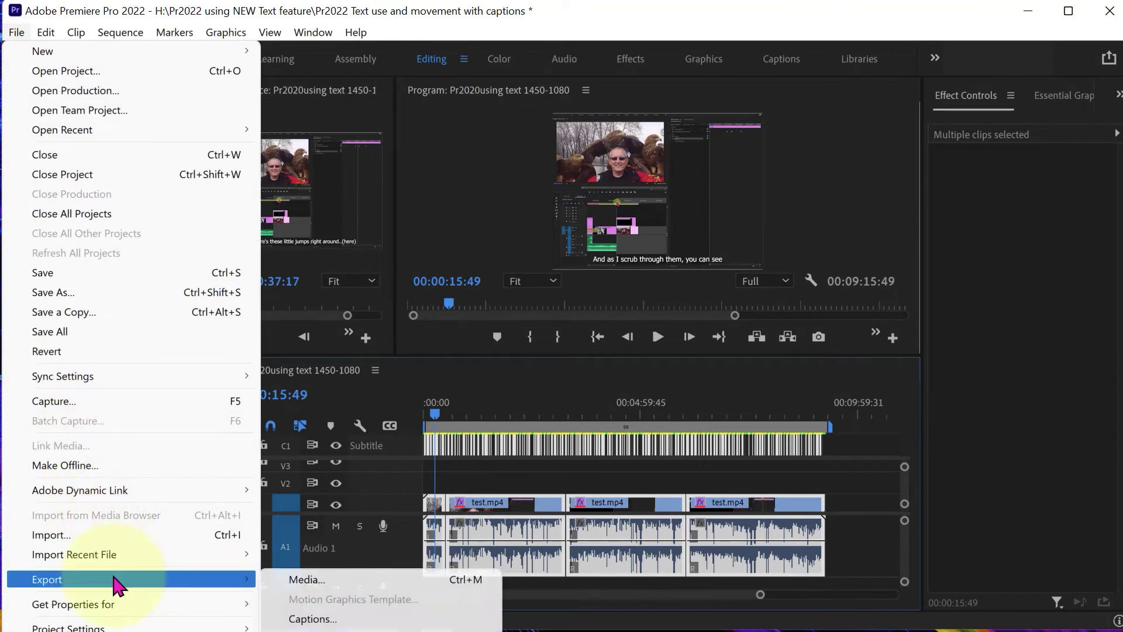
click(321, 580)
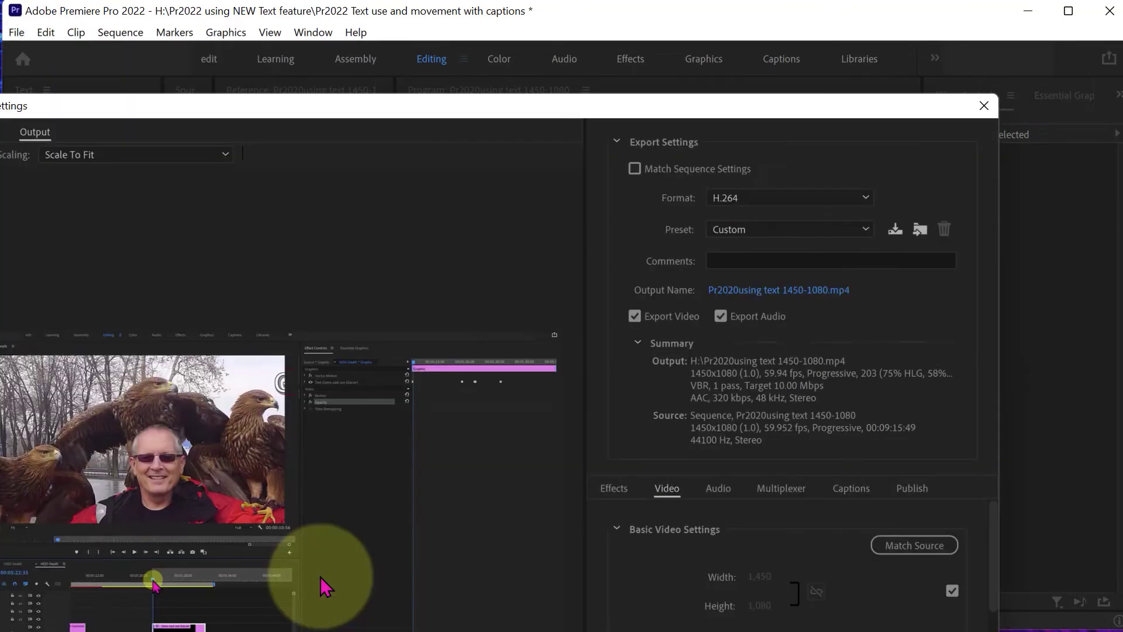
drag(383, 111, 1117, 519)
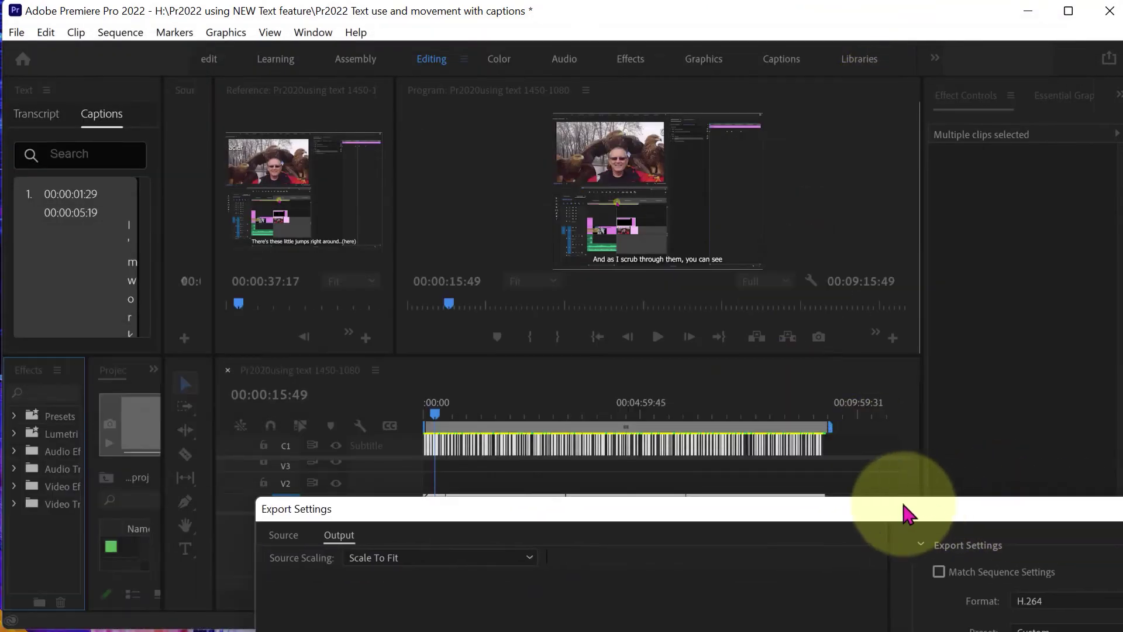
drag(840, 494, 1122, 631)
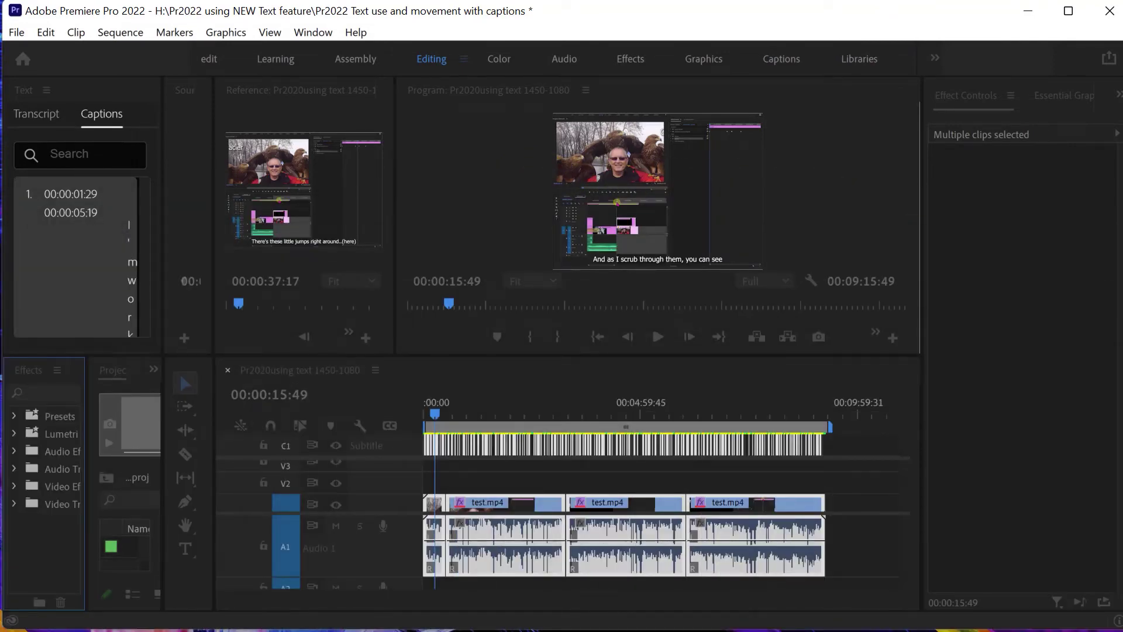
drag(1122, 631, 914, 200)
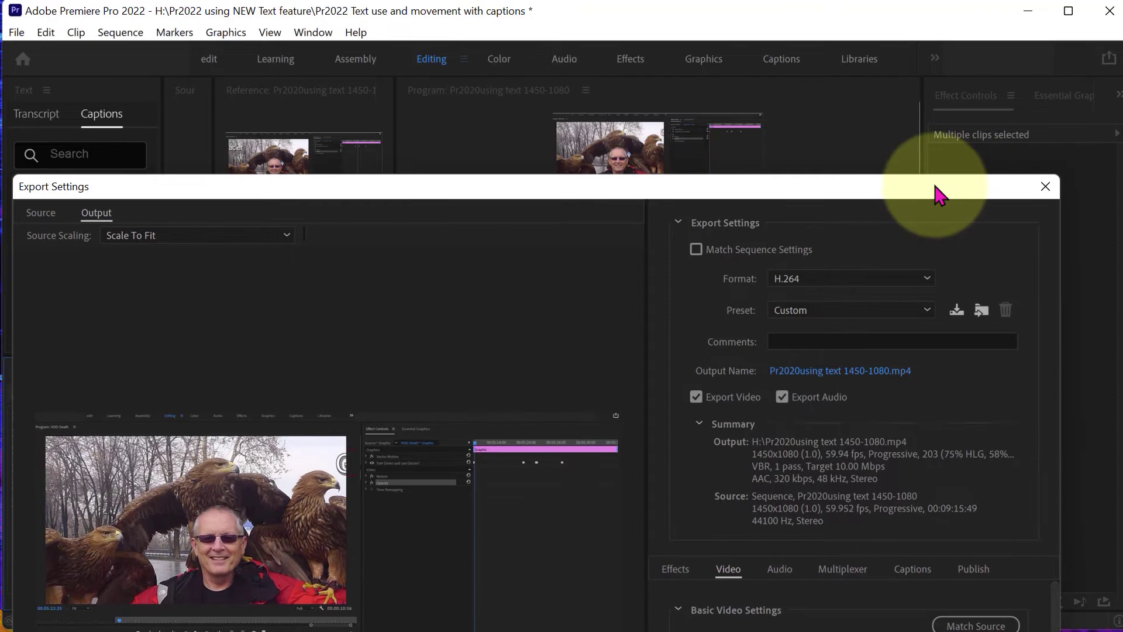
drag(935, 195, 1117, 202)
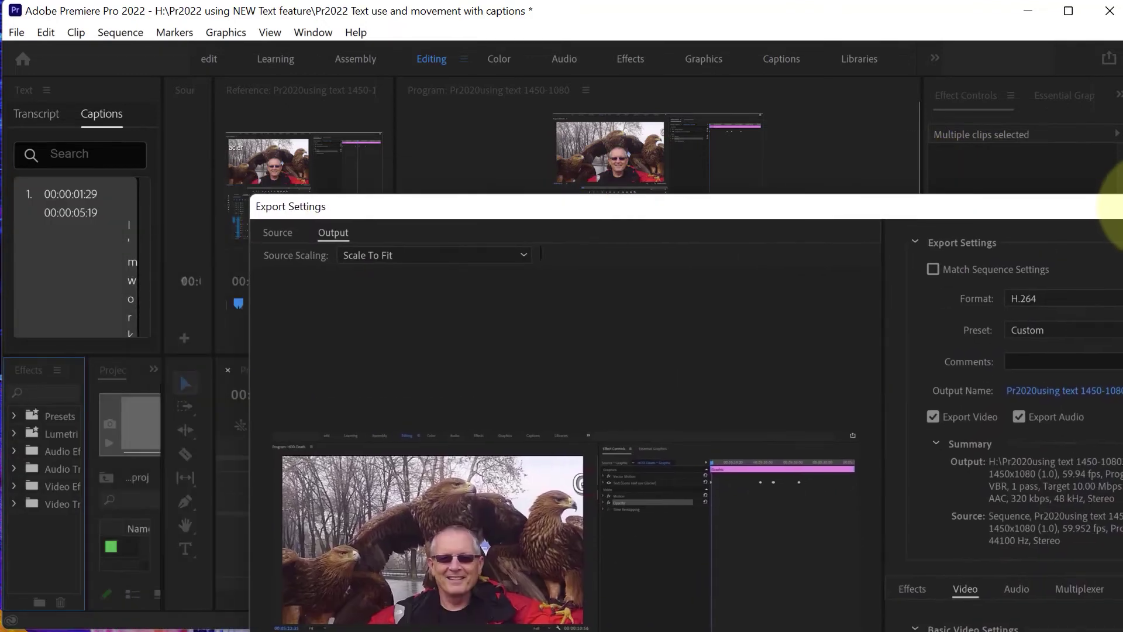
- Narrow and shorten the Export Settings dialog and centre it so everything fits on screen
drag(293, 415, 550, 419)
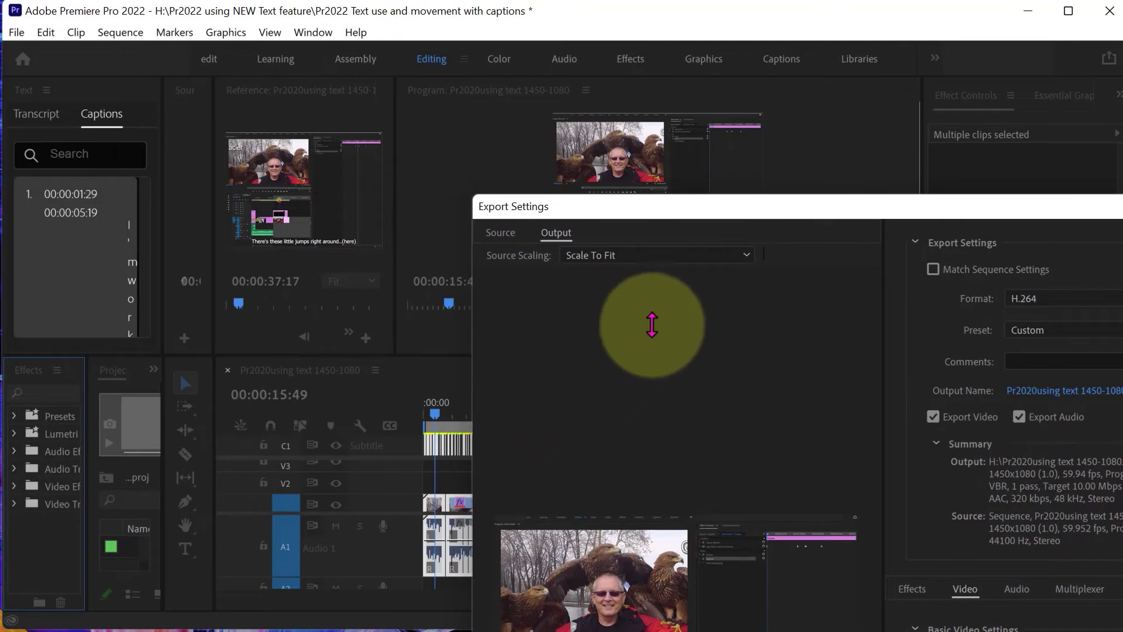
drag(789, 208, 551, 70)
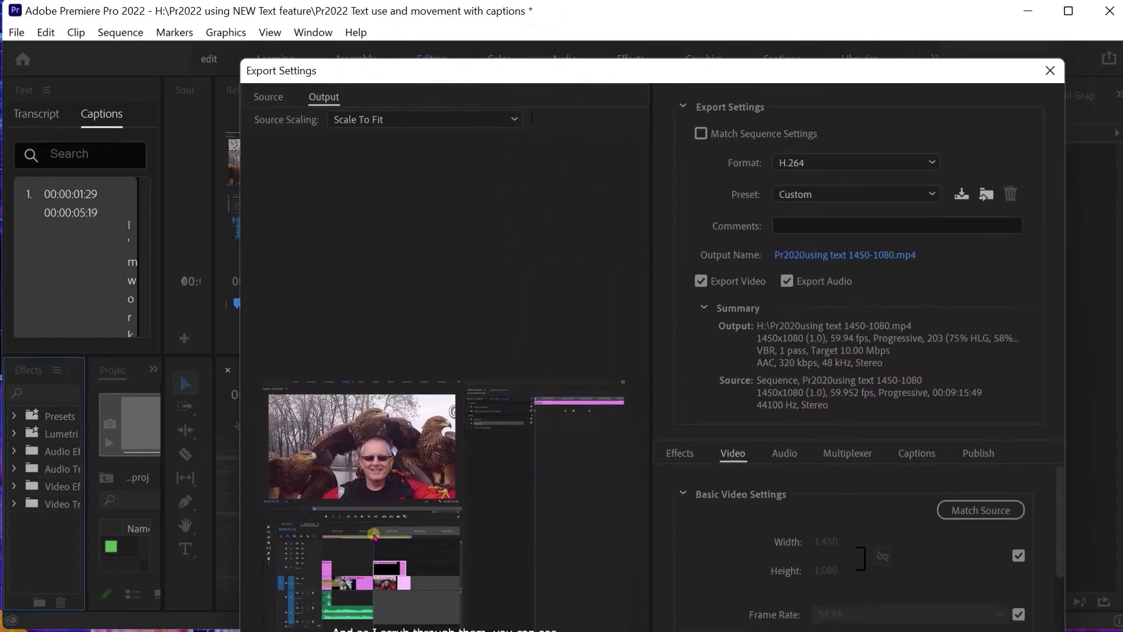
drag(579, 631, 606, 586)
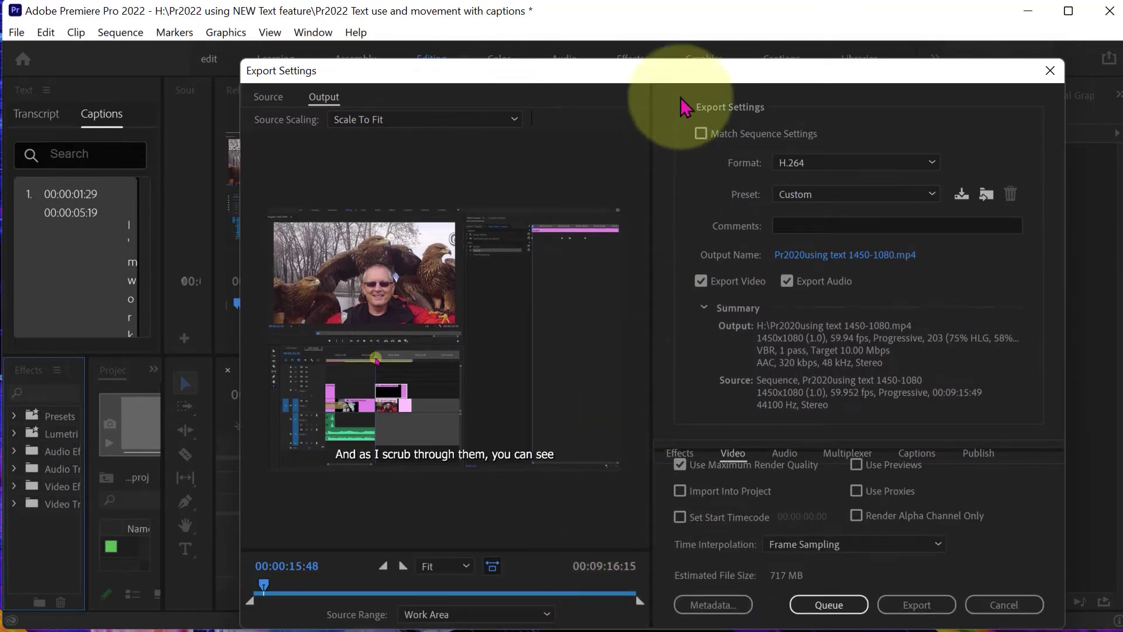
drag(683, 81, 587, 75)
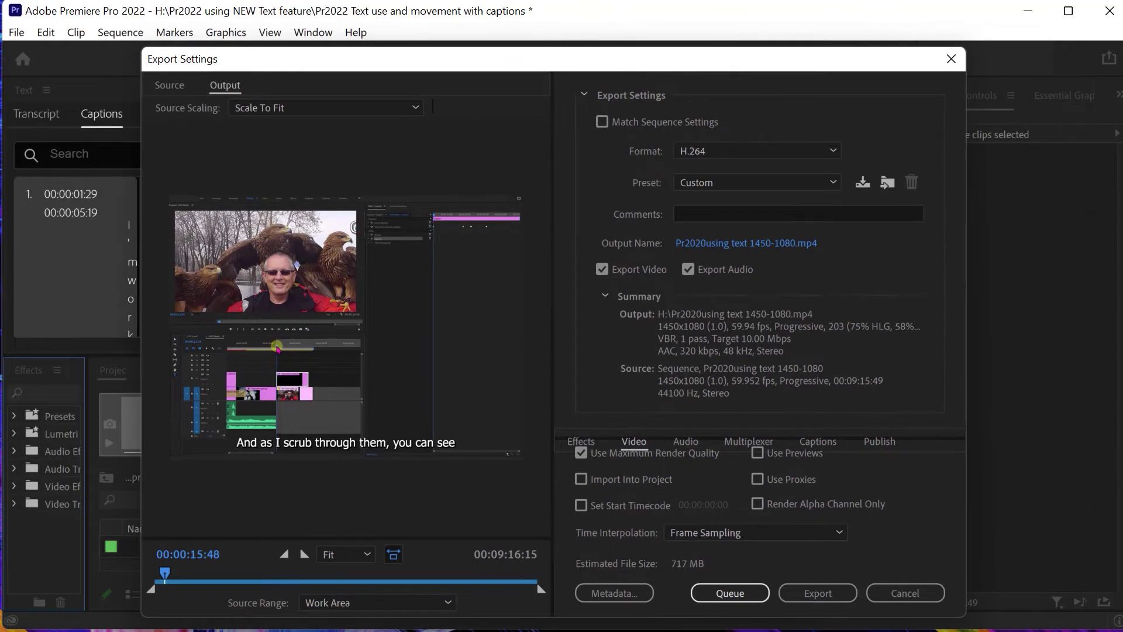
click(466, 525)
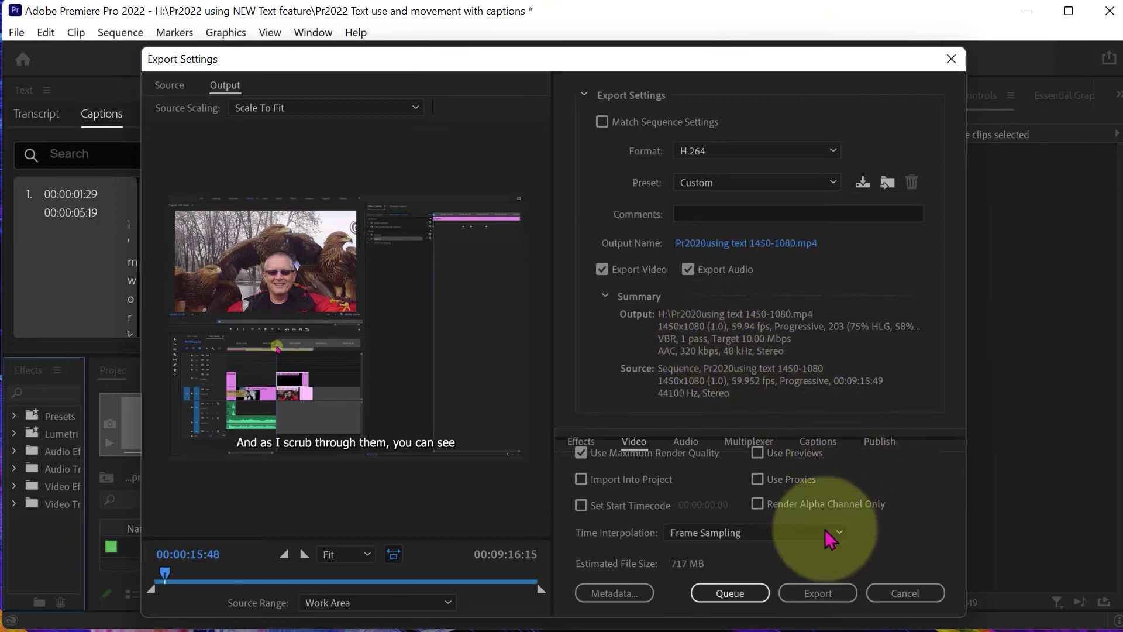
- Start the H.264 encode of Pr2020using text 1450-1080, cancel it near 2%, and close Export Settings
click(813, 594)
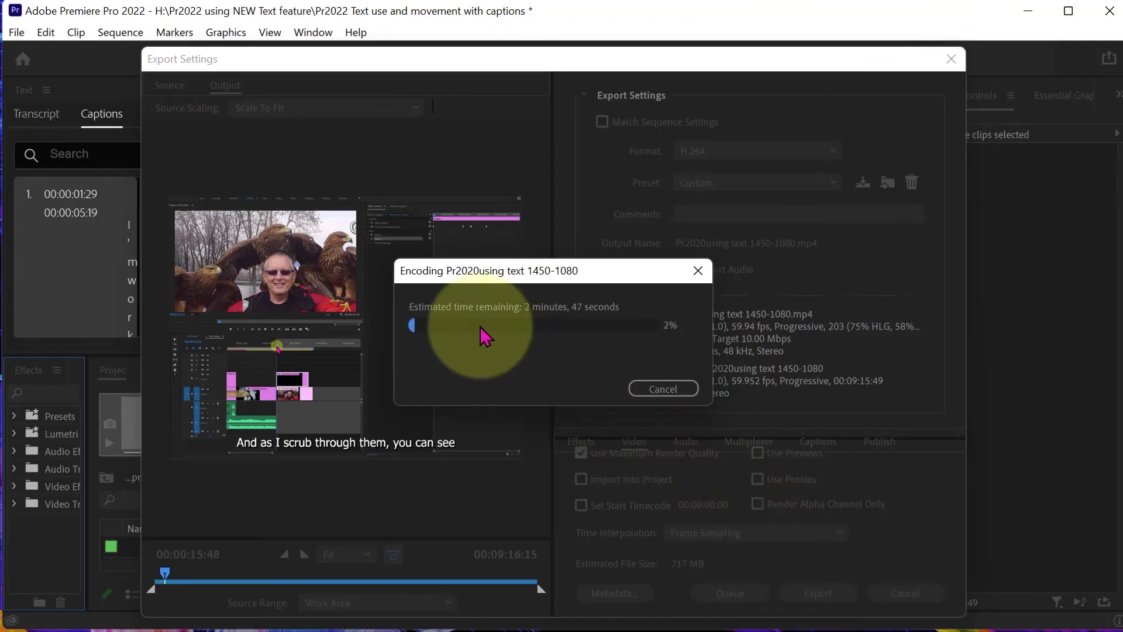
click(652, 388)
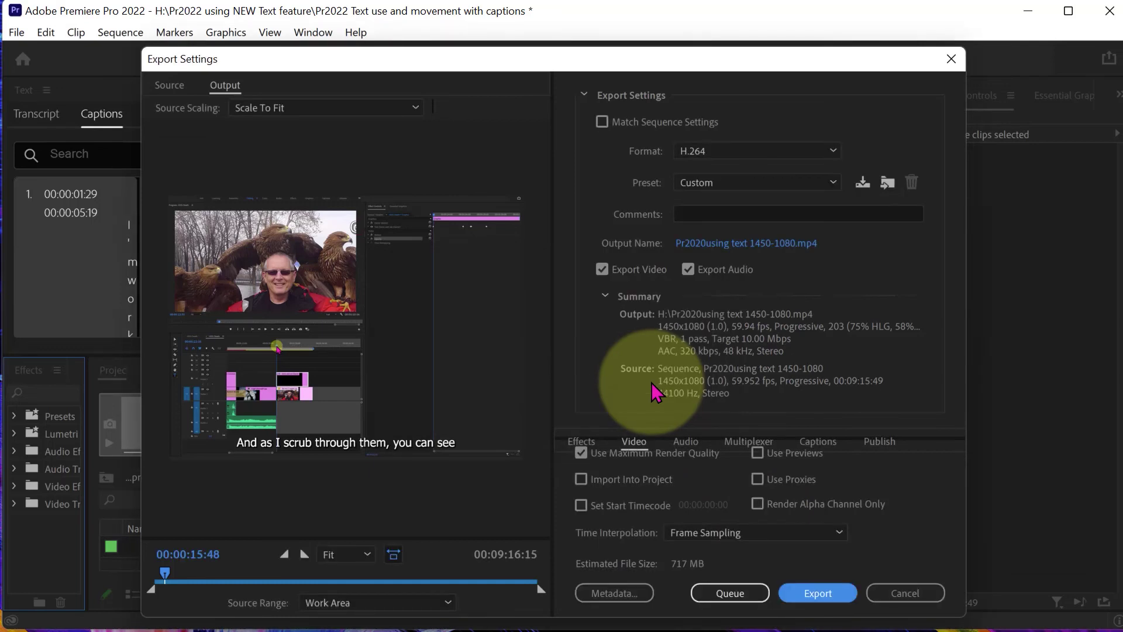
click(906, 593)
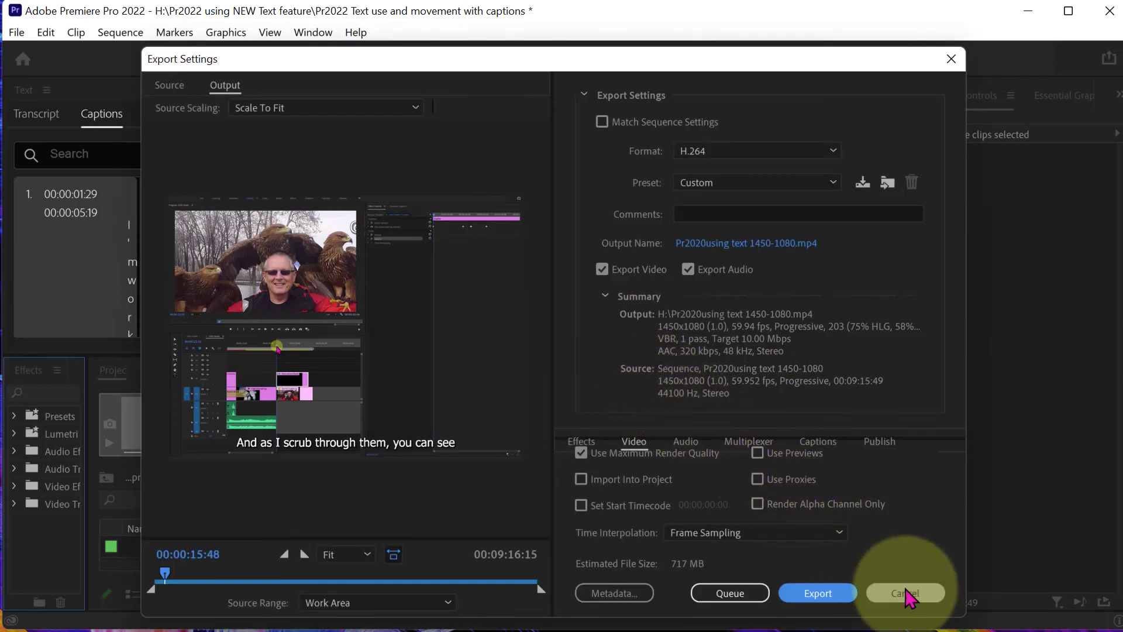